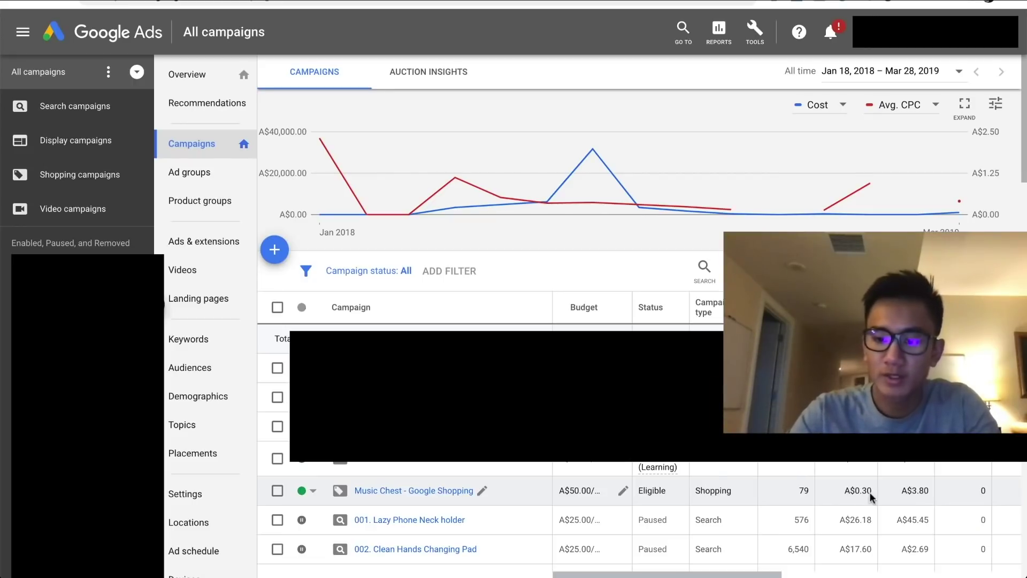
# Open the Music Chest - Google Shopping campaign, re-save its ad group name, and view its Products page
pyautogui.hscroll(3, 861, 495)
pyautogui.hscroll(3, 875, 498)
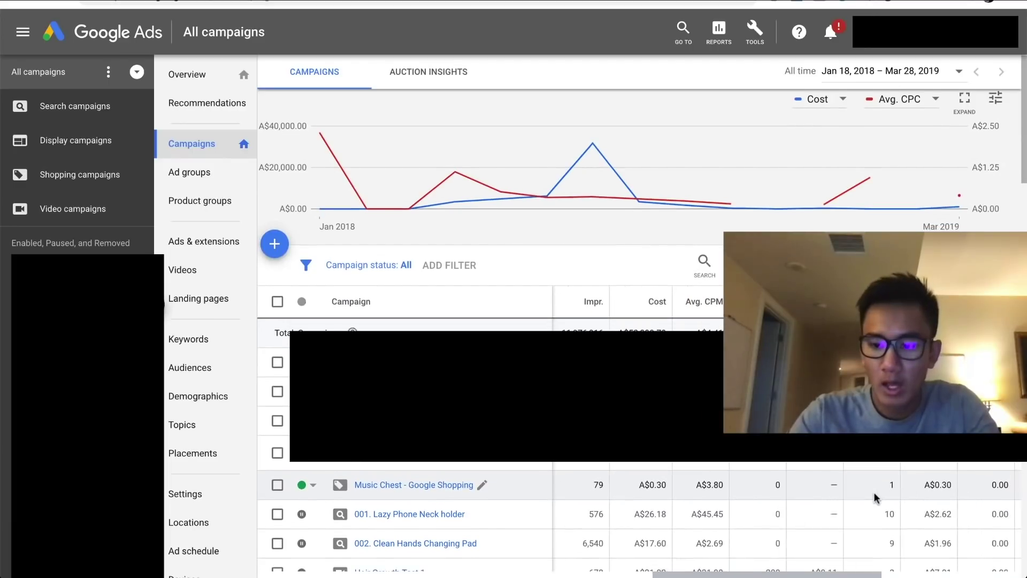
pyautogui.click(376, 483)
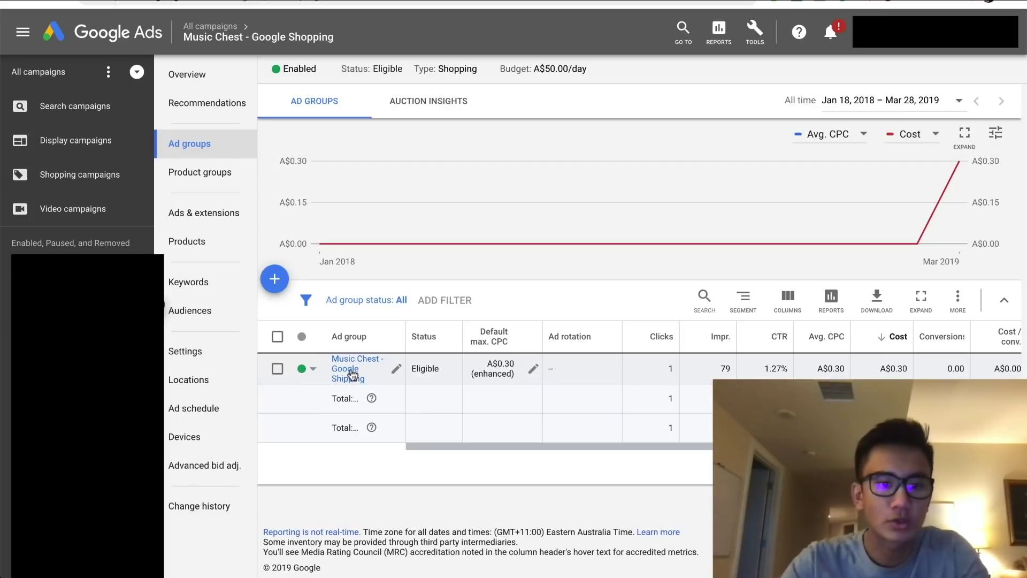
pyautogui.click(396, 369)
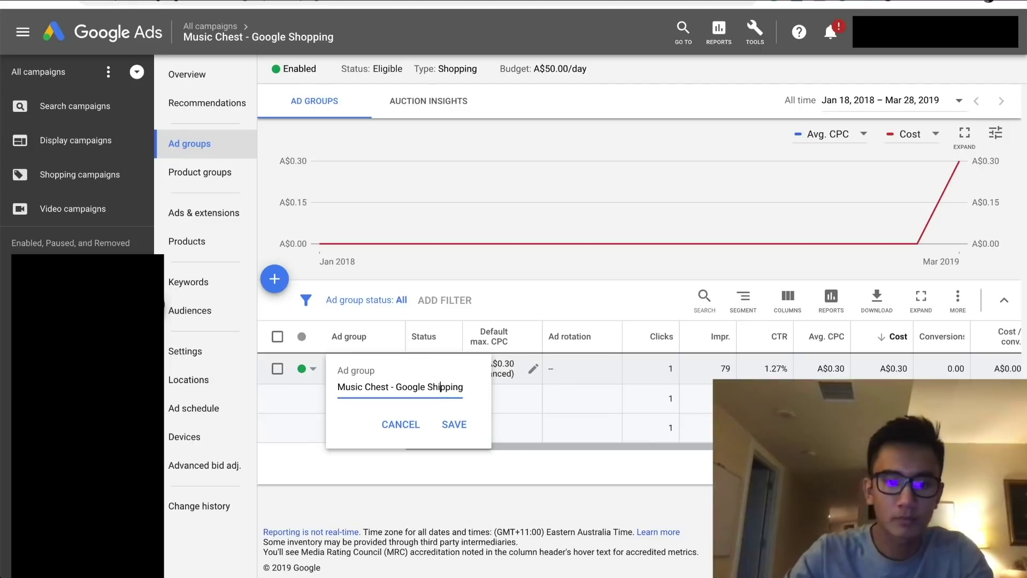
pyautogui.click(456, 425)
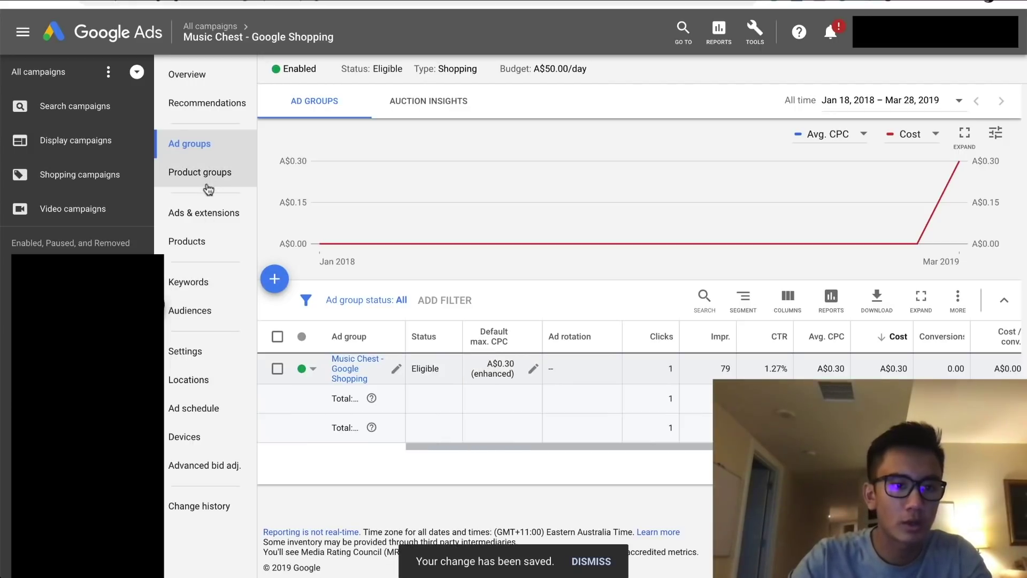
pyautogui.click(206, 251)
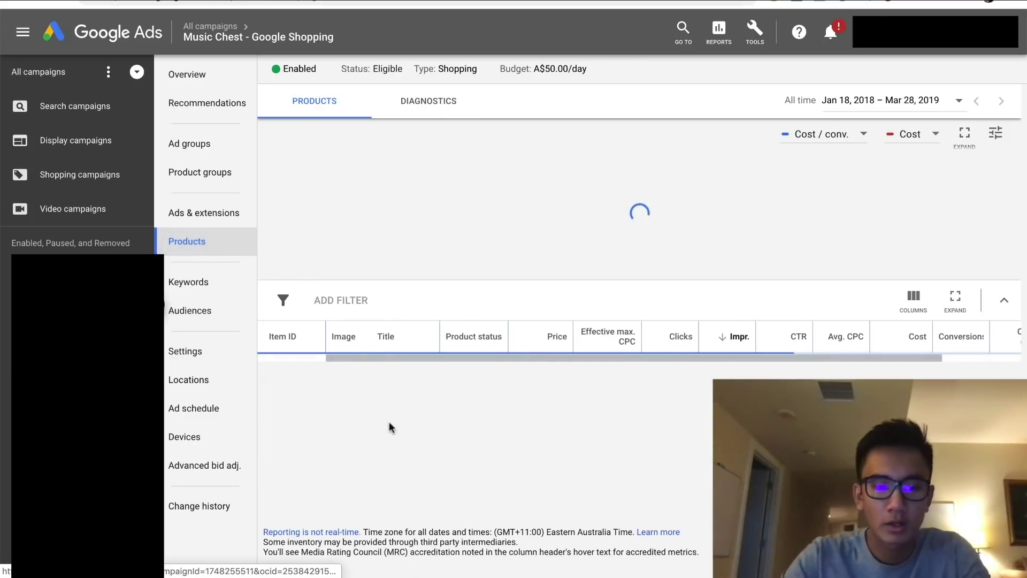
# Show the campaign's Search terms report, confirming 'little mermaid music box' got 1 click costing A$0.30
pyautogui.scroll(-1, 448, 460)
pyautogui.scroll(-7, 447, 460)
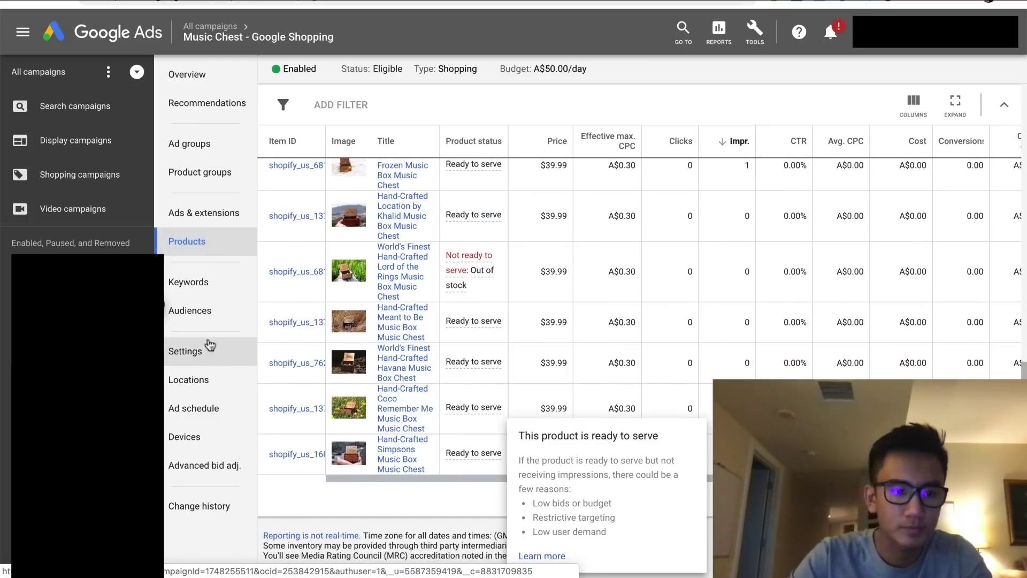
pyautogui.click(206, 281)
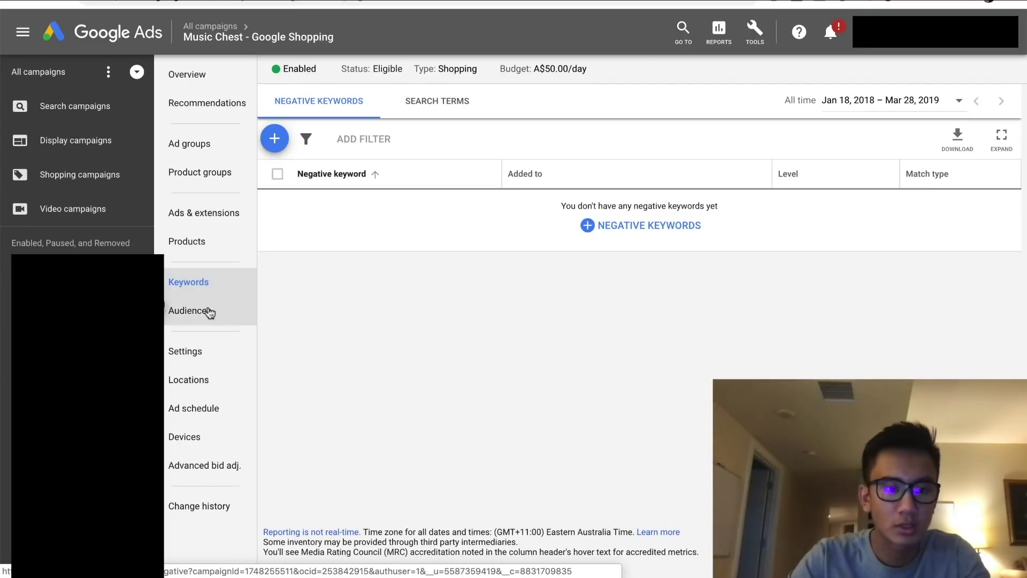
pyautogui.click(442, 111)
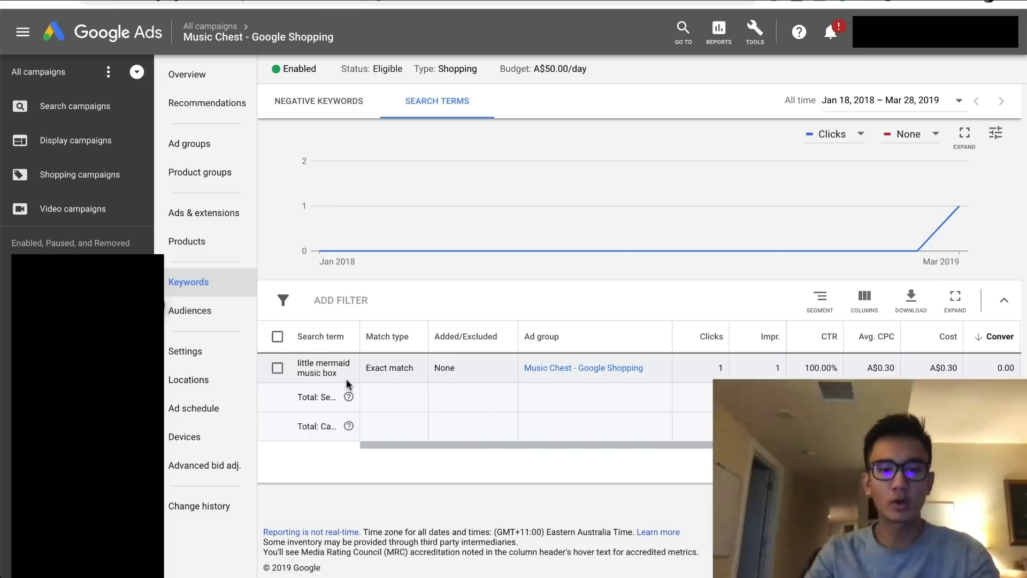
pyautogui.hotkey('ctrl', 'Up')
pyautogui.click(358, 226)
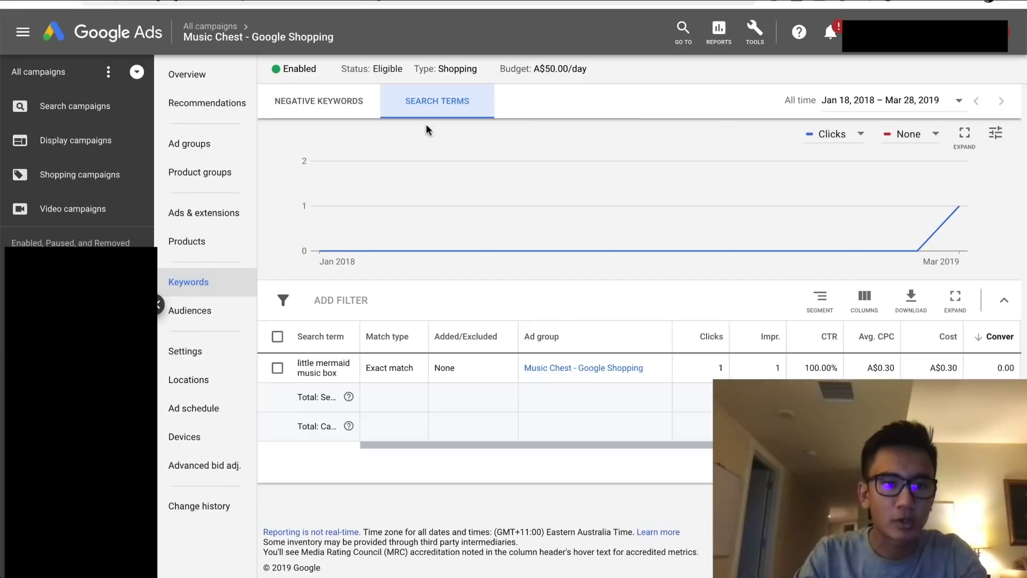
# Load the Shopify admin in a new tab and go to its Products list
pyautogui.press('super+t')
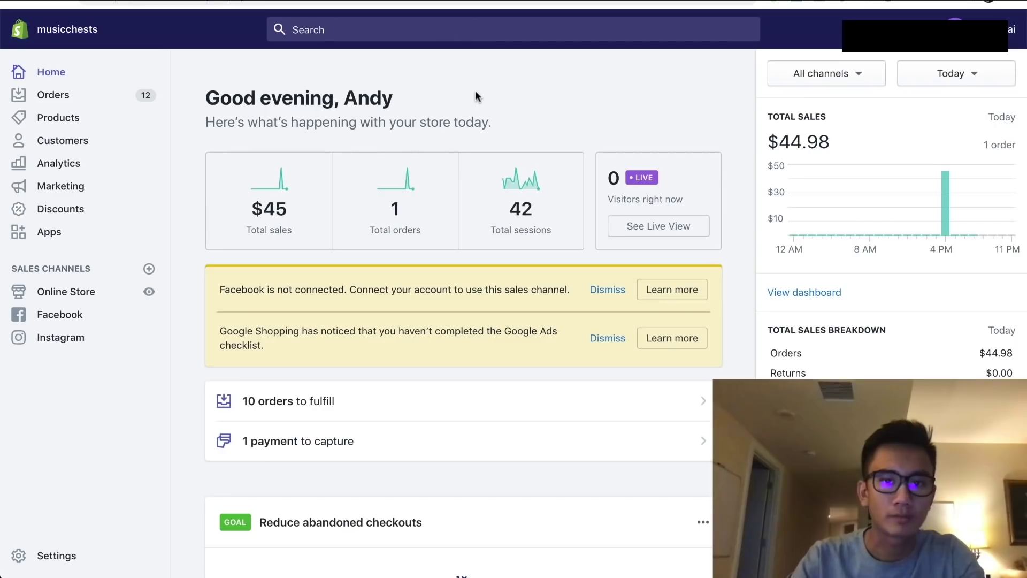
pyautogui.click(67, 119)
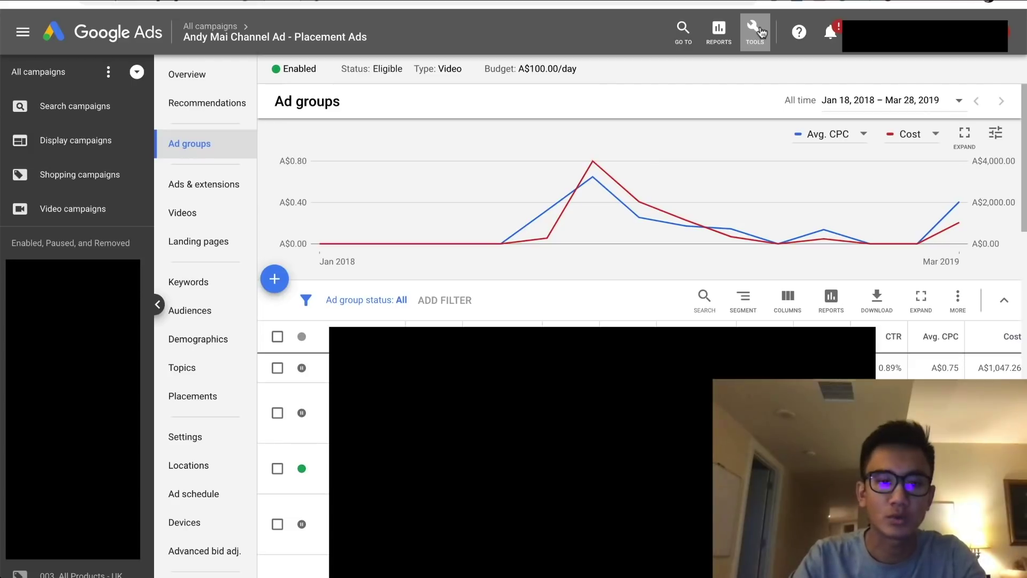
# Open Keyword Planner from Tools, skip its introduction slides, and choose Find new keywords
pyautogui.click(762, 33)
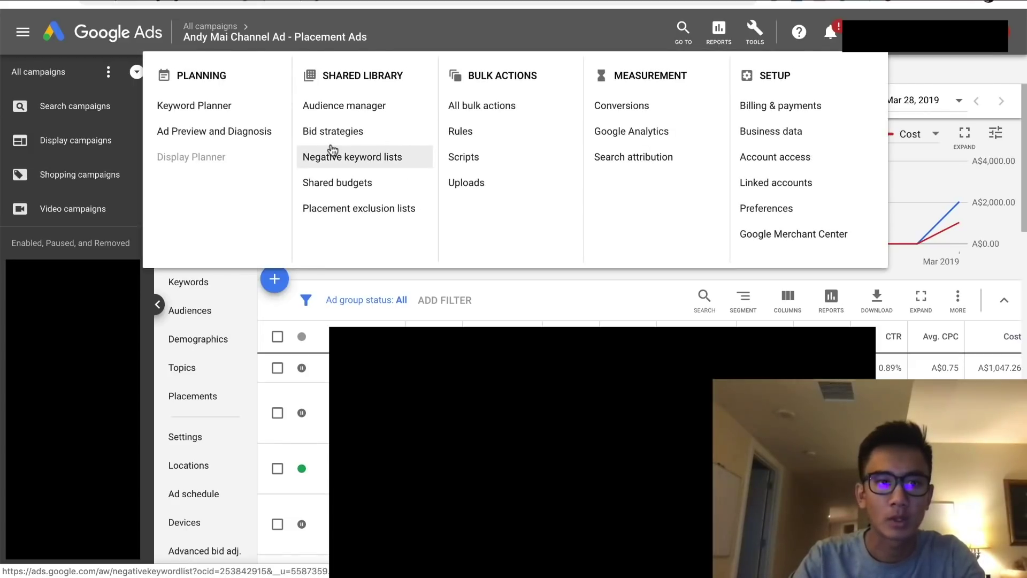
pyautogui.click(206, 105)
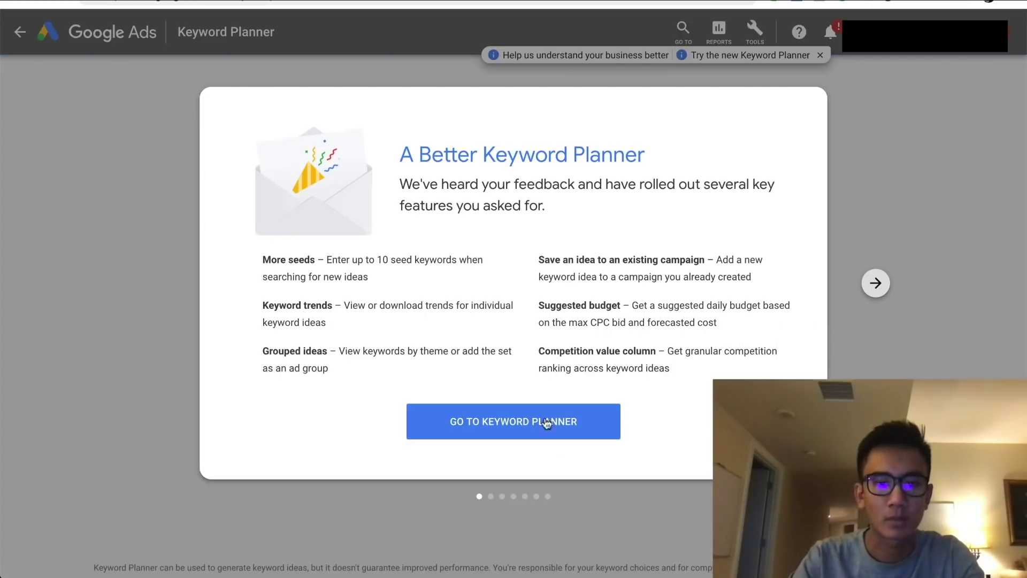
pyautogui.click(882, 285)
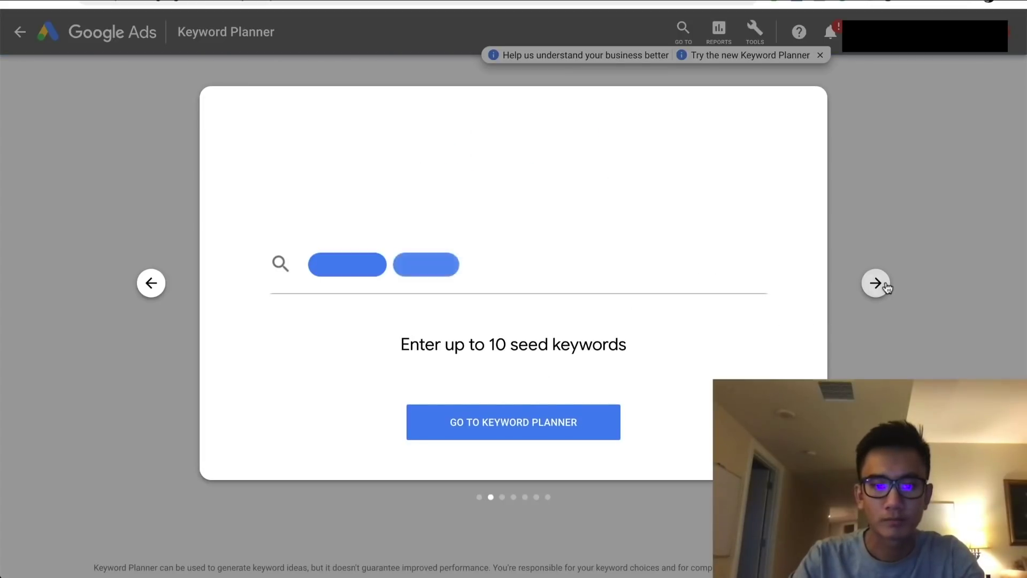
pyautogui.click(883, 284)
pyautogui.click(882, 285)
pyautogui.click(882, 285)
pyautogui.click(883, 285)
pyautogui.click(883, 284)
pyautogui.click(883, 285)
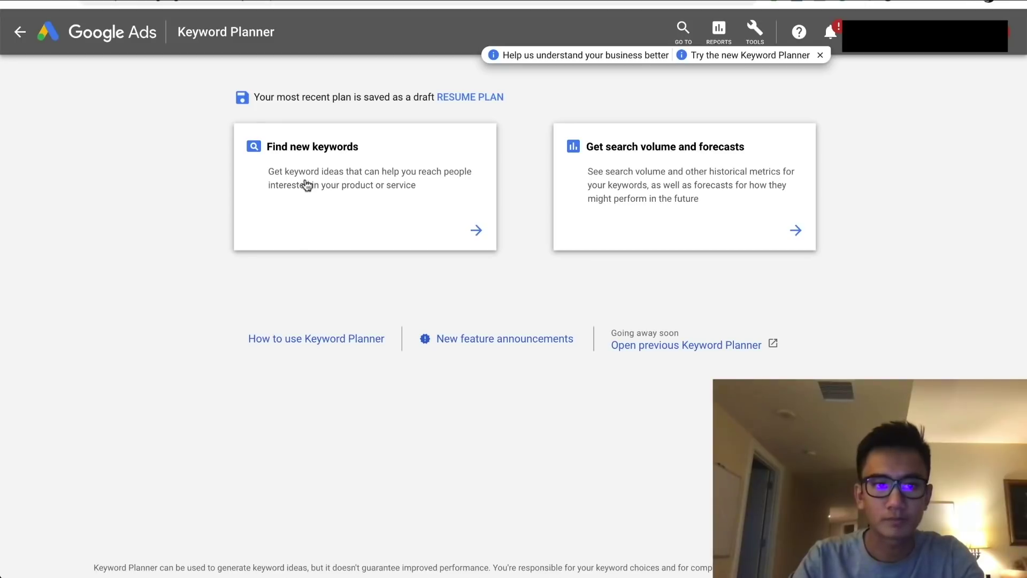
pyautogui.click(307, 185)
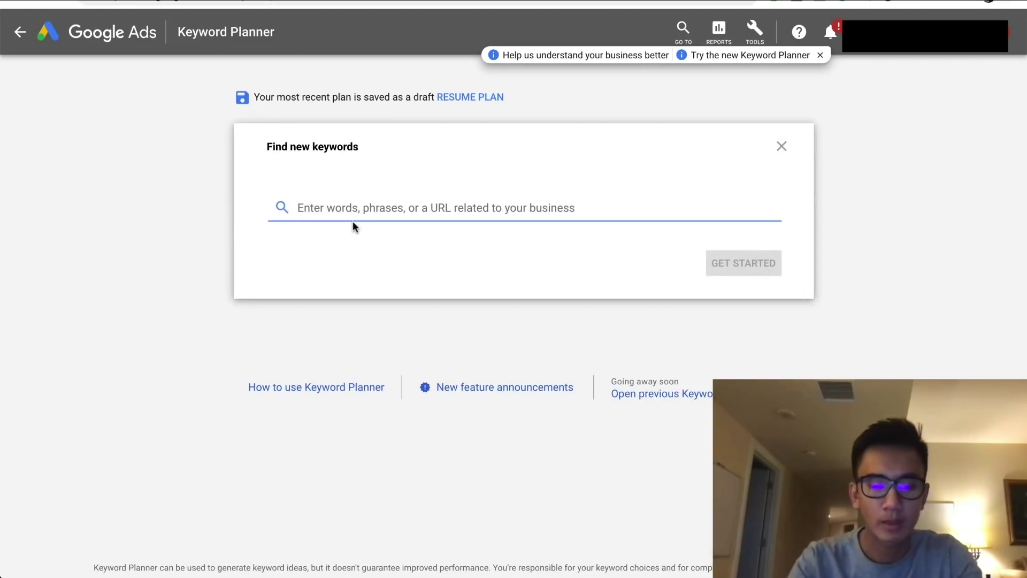
# Enter seed keywords 'coco music box' and 'coco' and get the 74 keyword ideas for Australia
pyautogui.hotkey('ctrl', 'Tab')
pyautogui.scroll(-2, 399, 307)
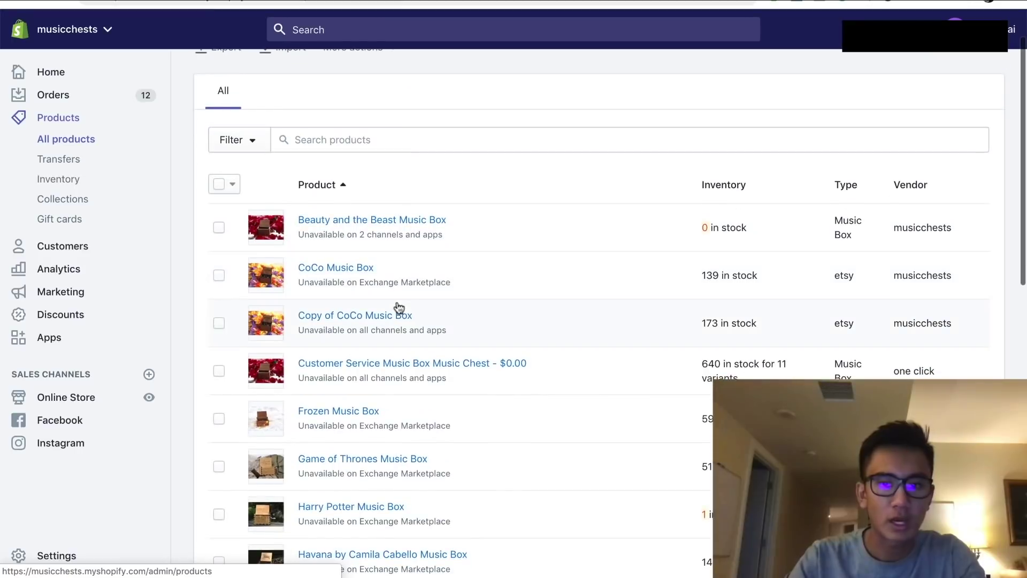
pyautogui.hotkey('ctrl', 'shift', 'Tab')
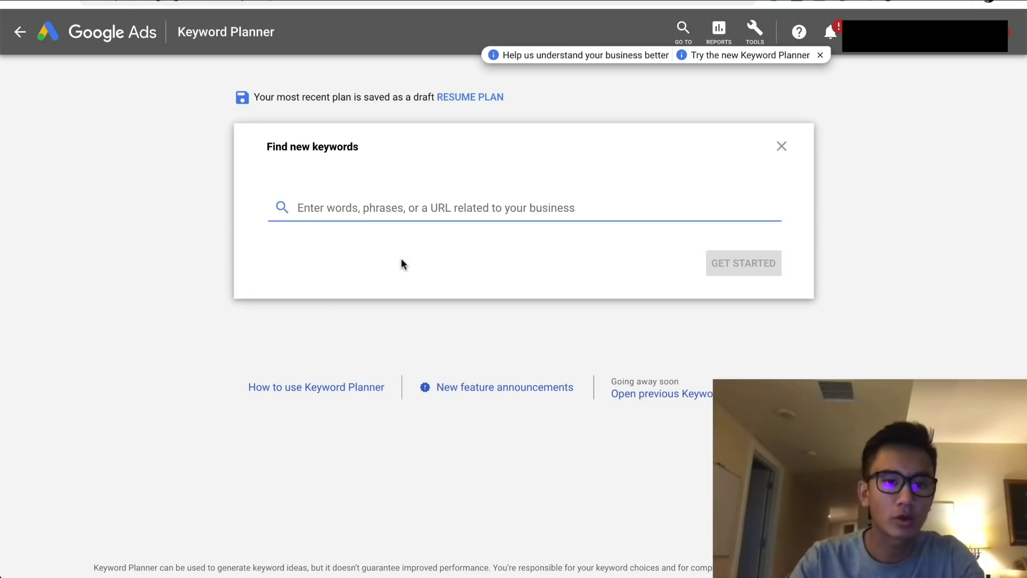
pyautogui.write('coco music box')
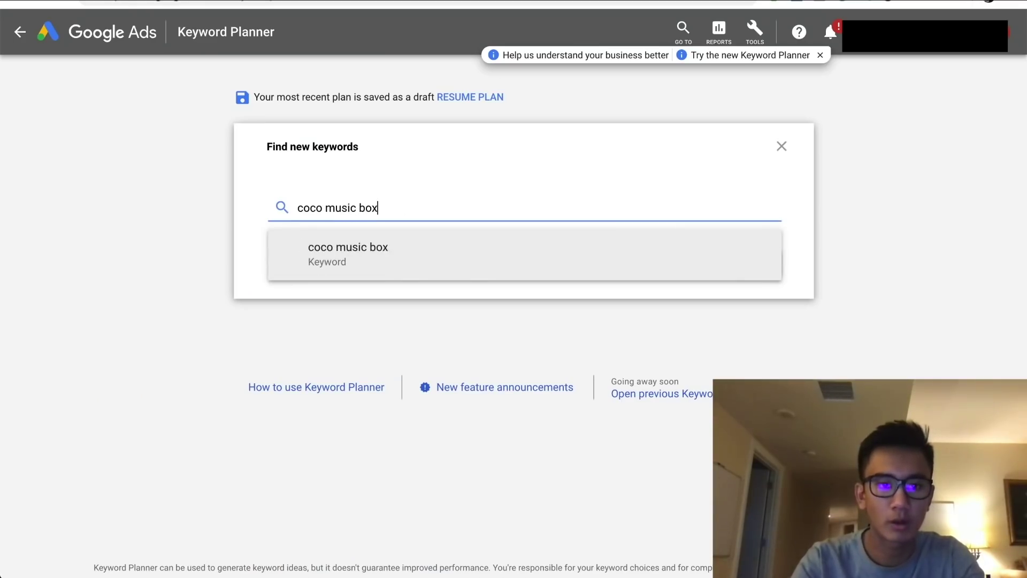
pyautogui.press('Return')
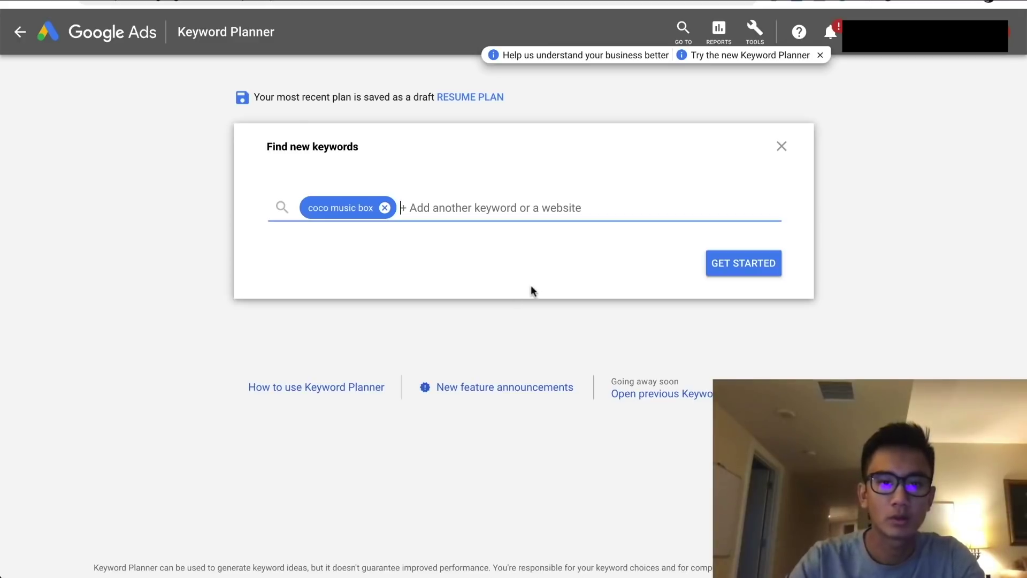
pyautogui.write('coco')
pyautogui.press('Return')
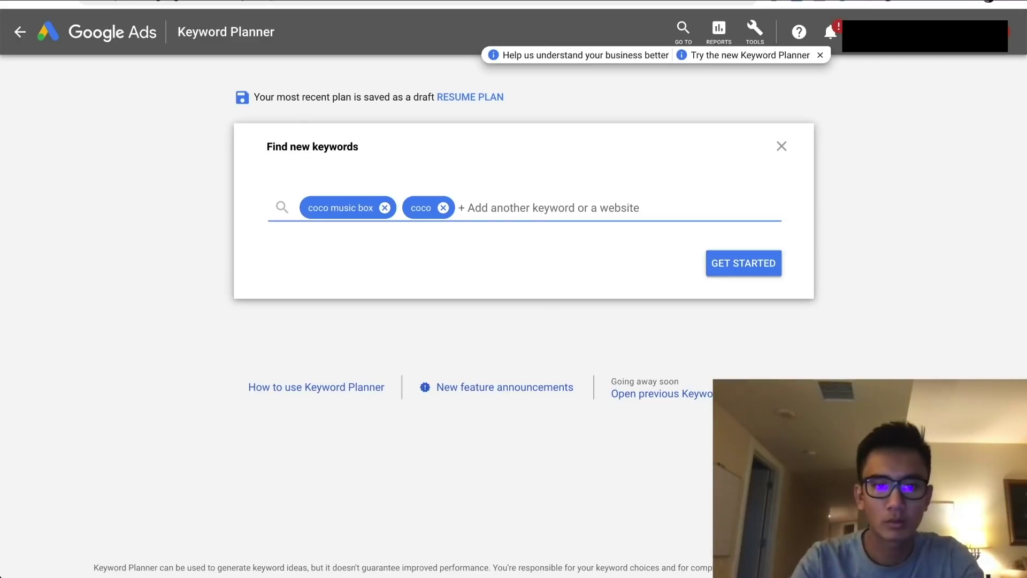
pyautogui.press('Return')
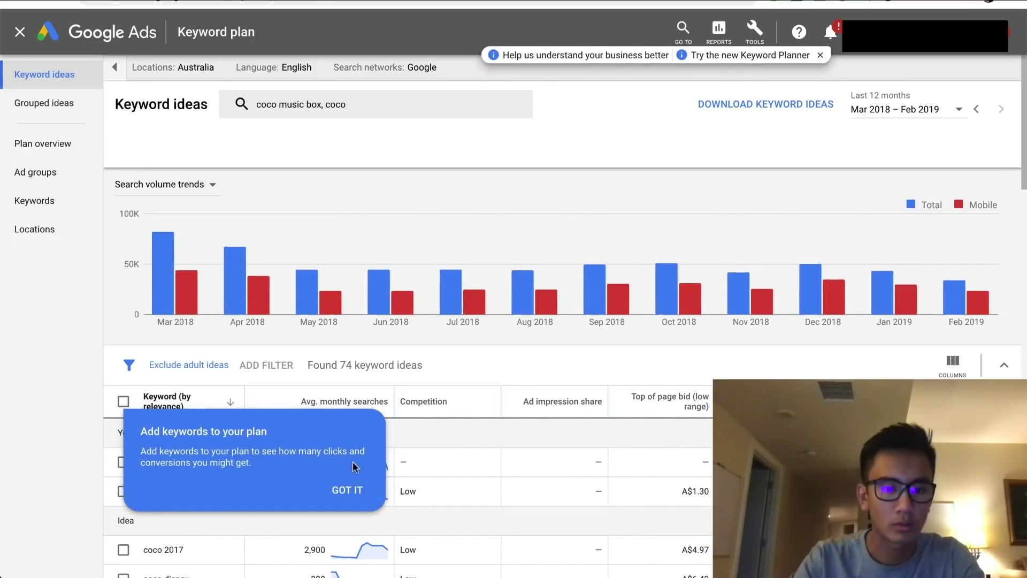
pyautogui.click(349, 490)
pyautogui.scroll(-2, 355, 498)
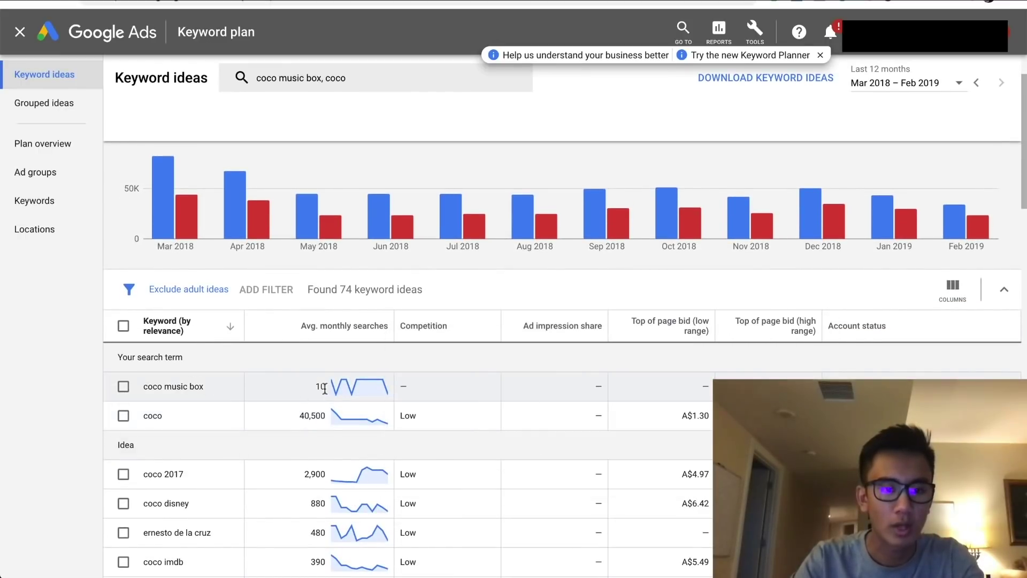
pyautogui.scroll(-3, 325, 389)
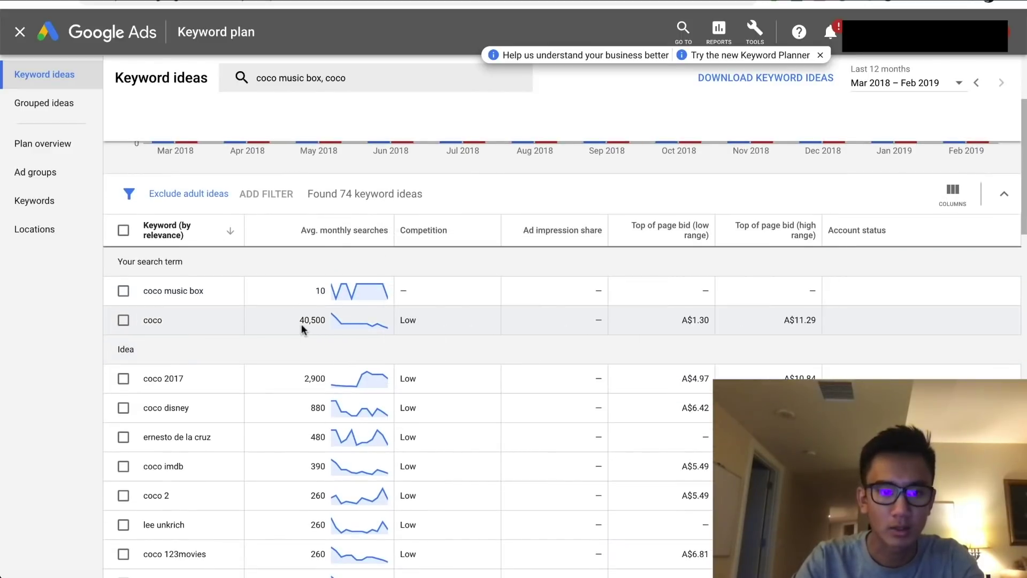
pyautogui.scroll(-2, 310, 324)
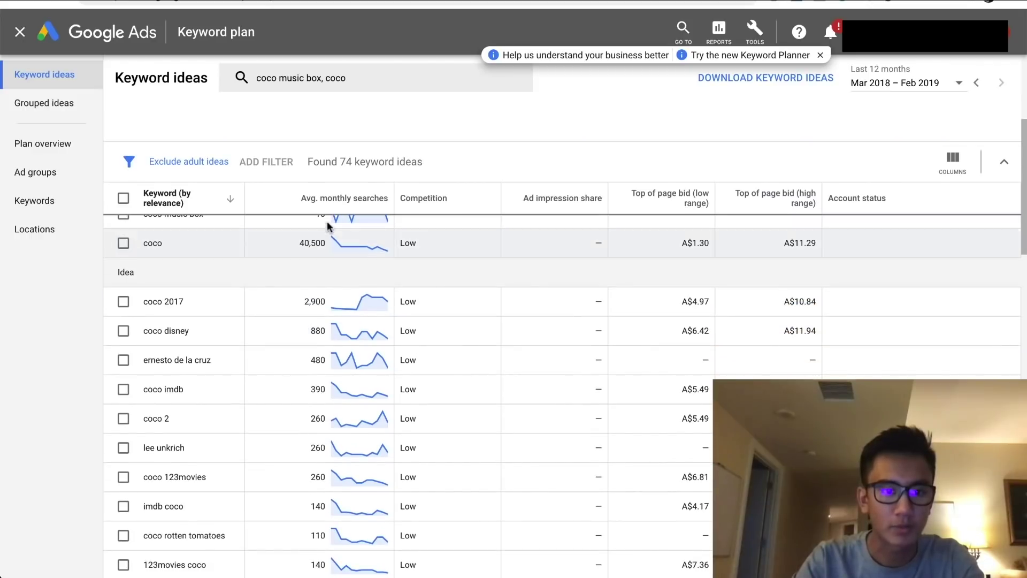
pyautogui.click(329, 209)
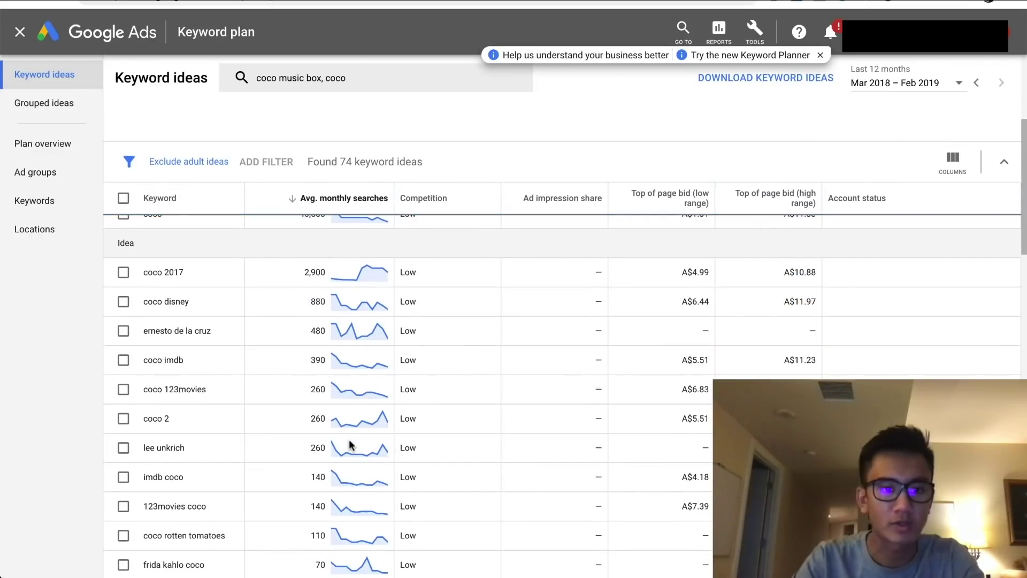
pyautogui.scroll(2, 350, 445)
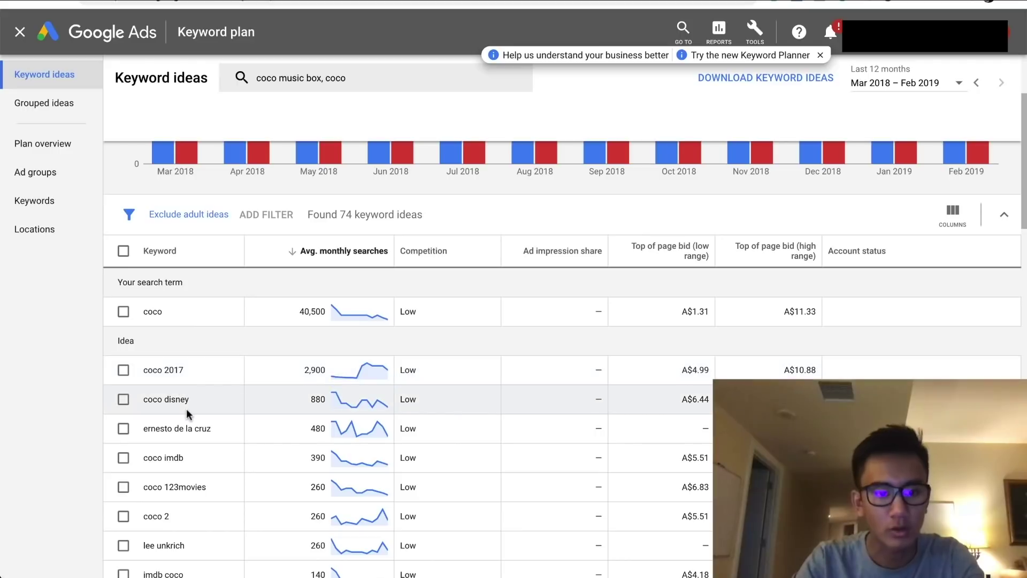
pyautogui.scroll(-2, 187, 413)
pyautogui.scroll(-2, 187, 412)
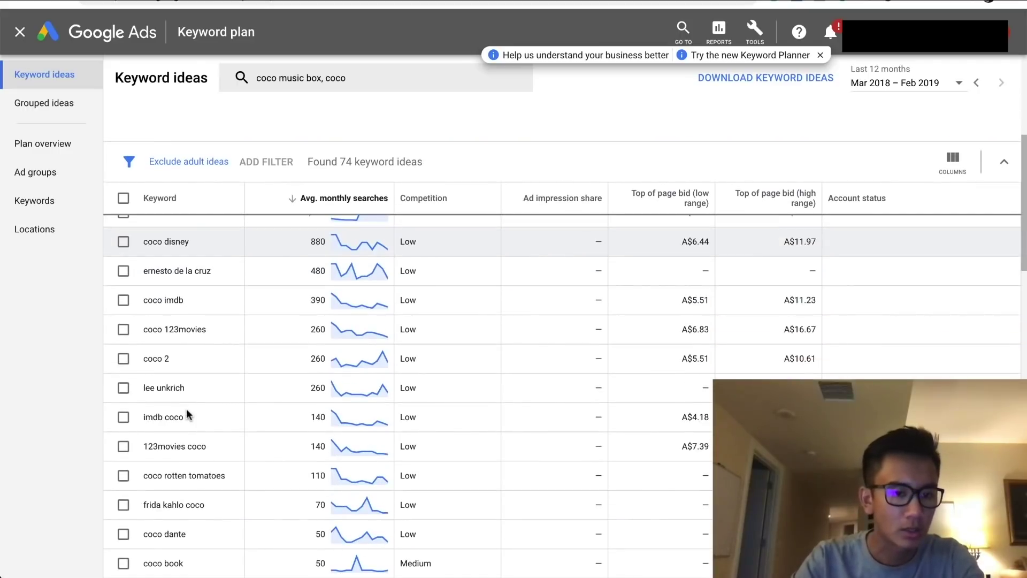
pyautogui.scroll(-3, 218, 415)
pyautogui.scroll(10, 188, 415)
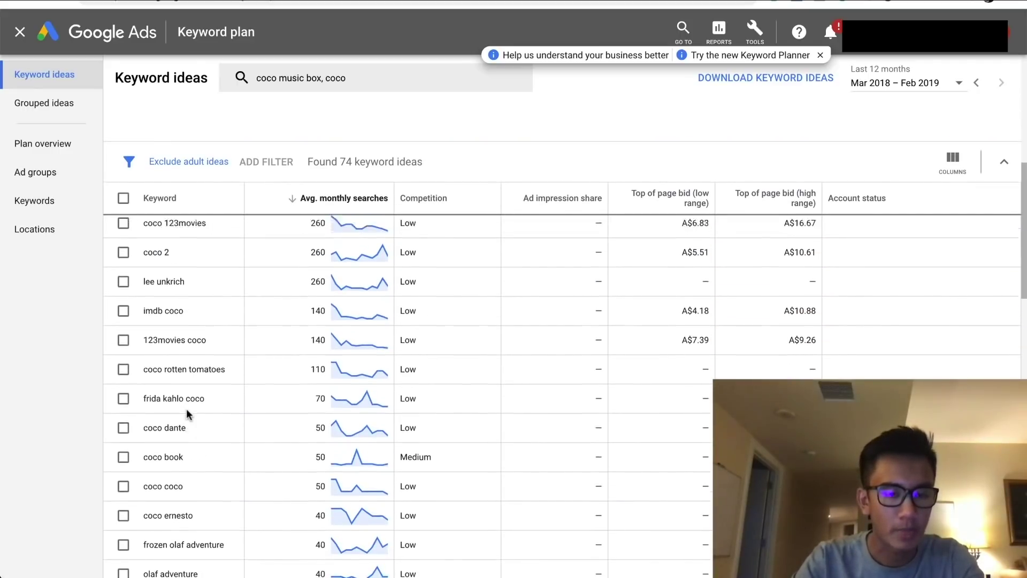
pyautogui.scroll(-5, 281, 486)
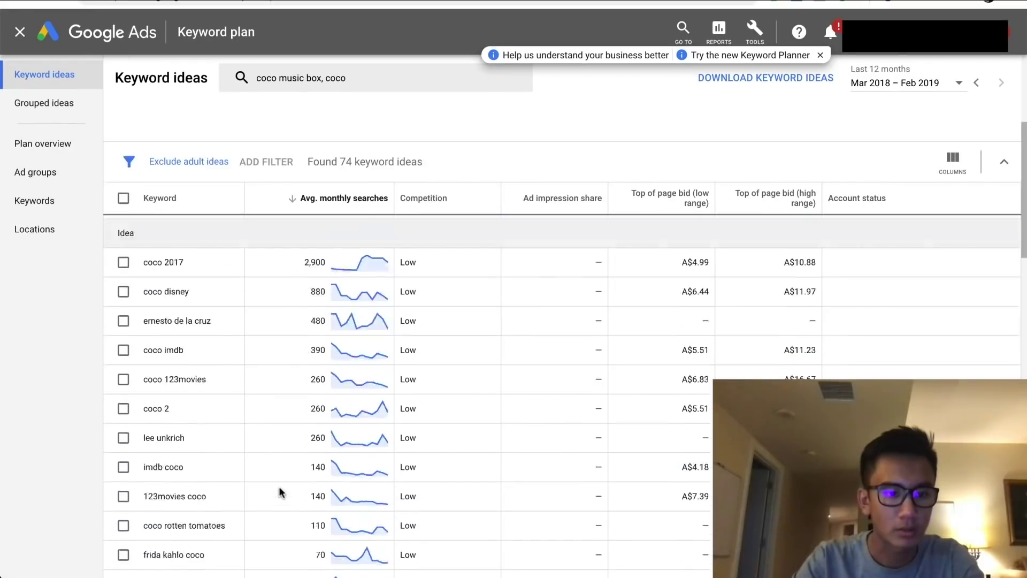
pyautogui.scroll(3, 282, 491)
pyautogui.scroll(-5, 282, 491)
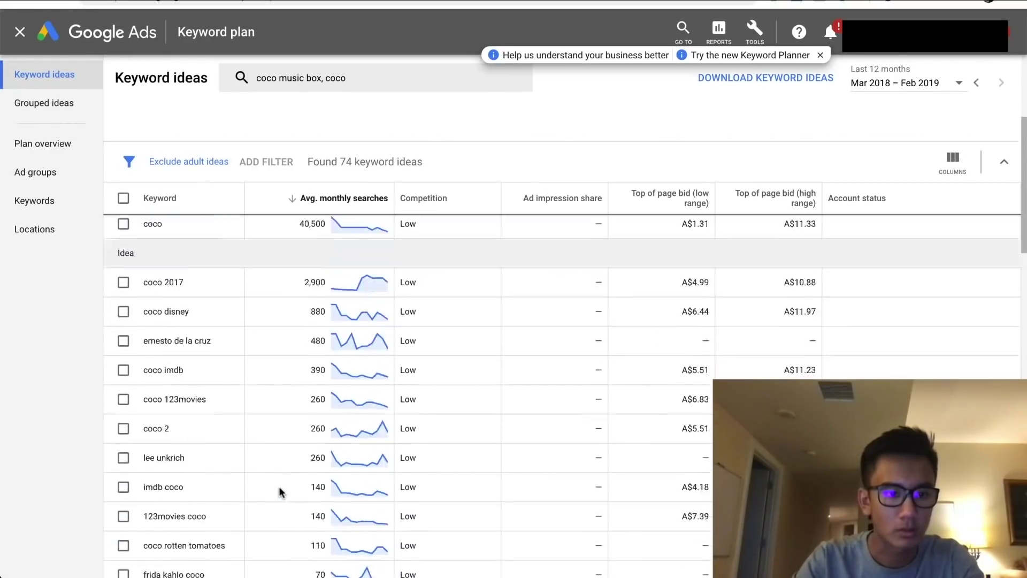
pyautogui.scroll(4, 282, 491)
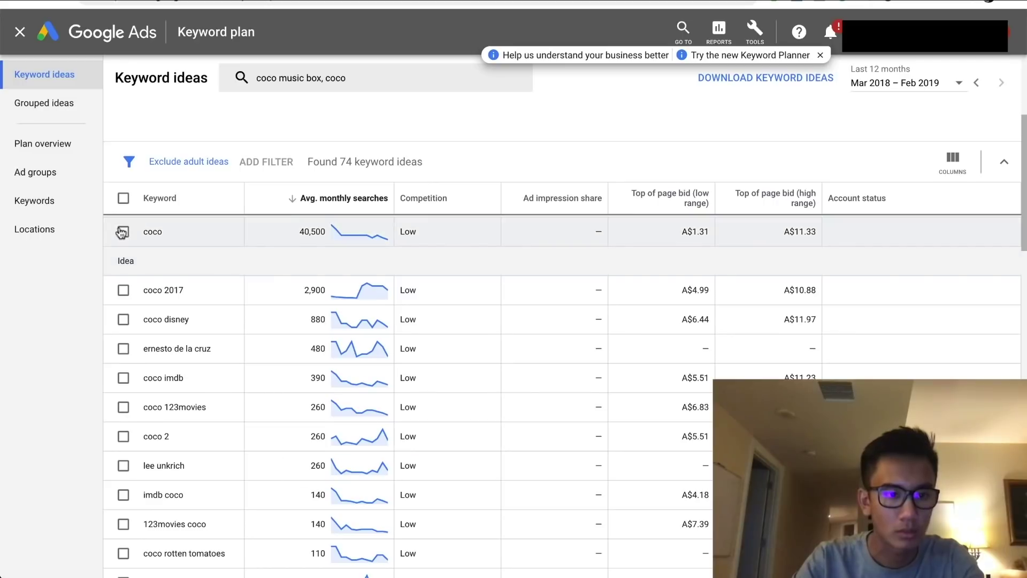
pyautogui.click(124, 232)
pyautogui.click(124, 231)
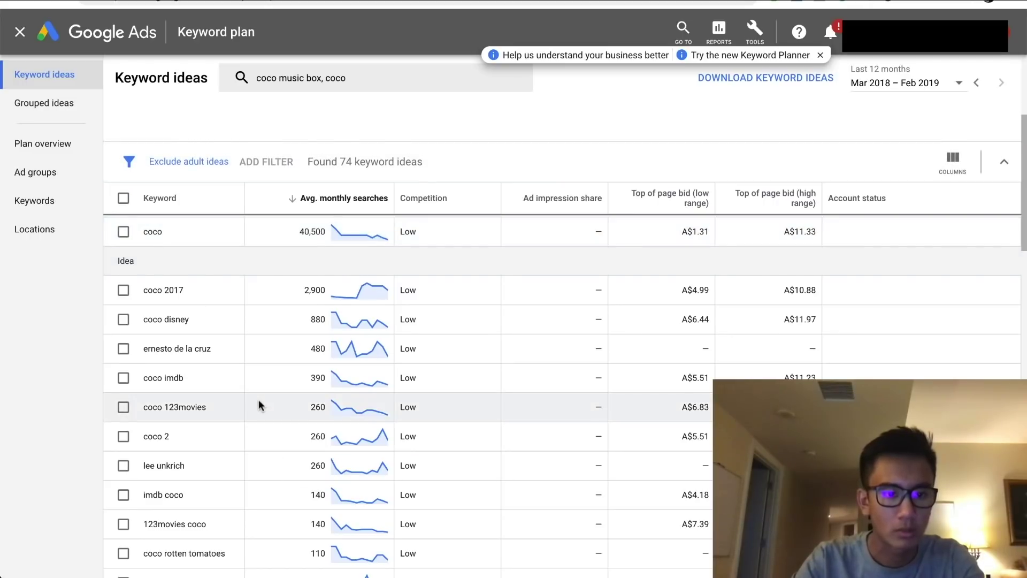
pyautogui.scroll(-10, 259, 399)
pyautogui.scroll(-6, 259, 401)
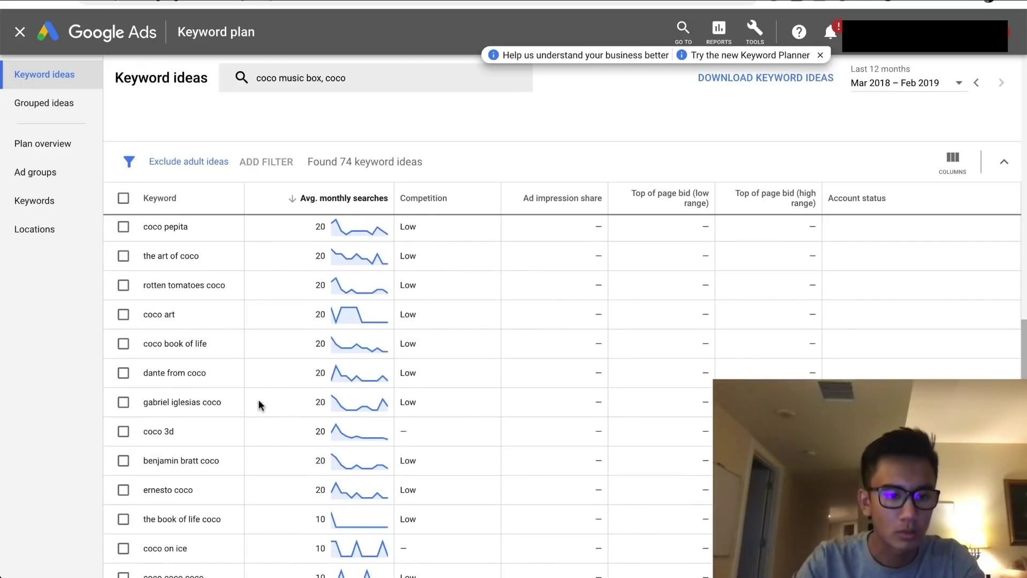
pyautogui.scroll(10, 259, 405)
pyautogui.scroll(-3, 261, 405)
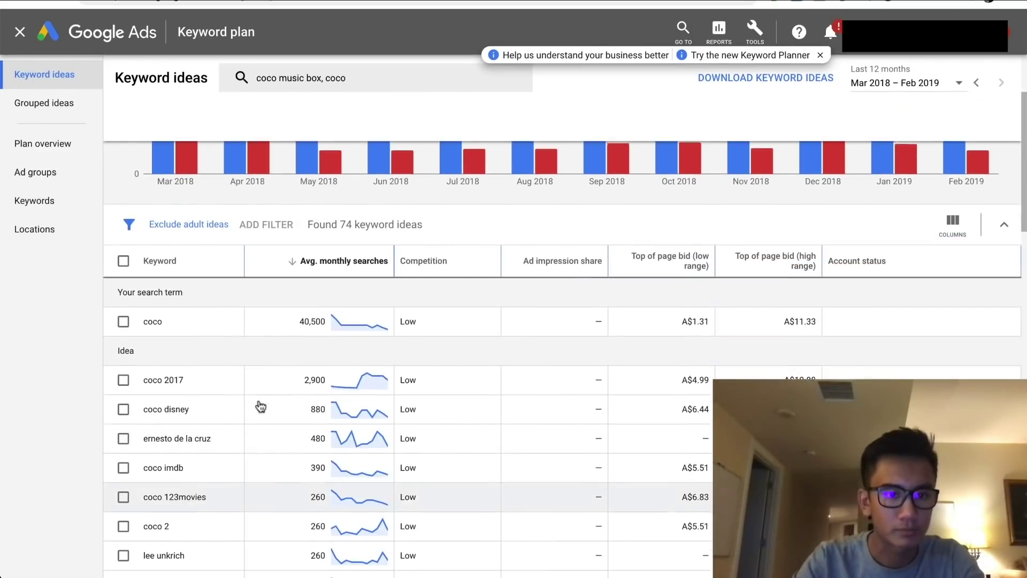
# Replace both seeds with 'coco disney' and browse its 354 ideas, led by coco movie at 8,100 searches
pyautogui.click(381, 71)
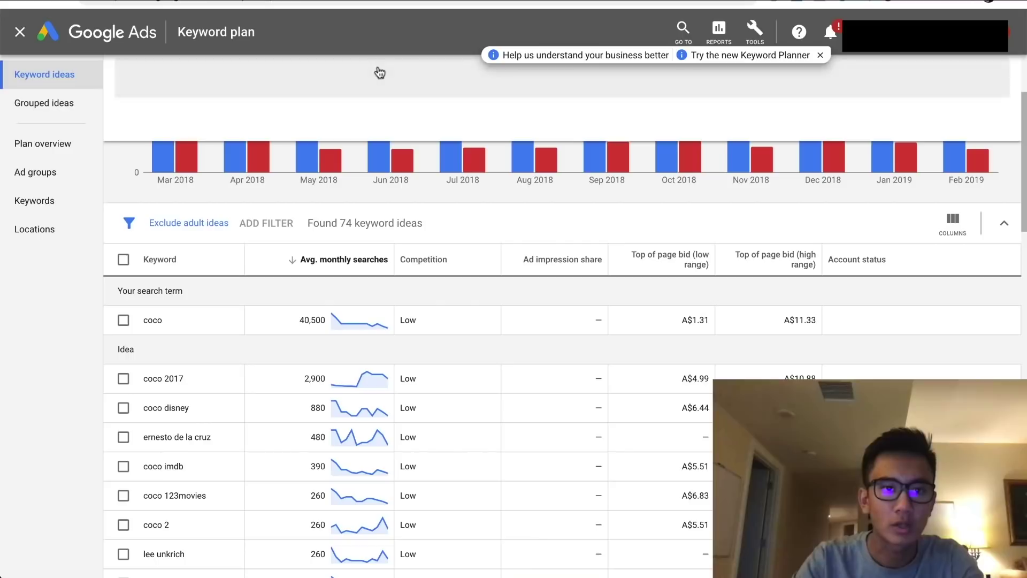
pyautogui.click(290, 78)
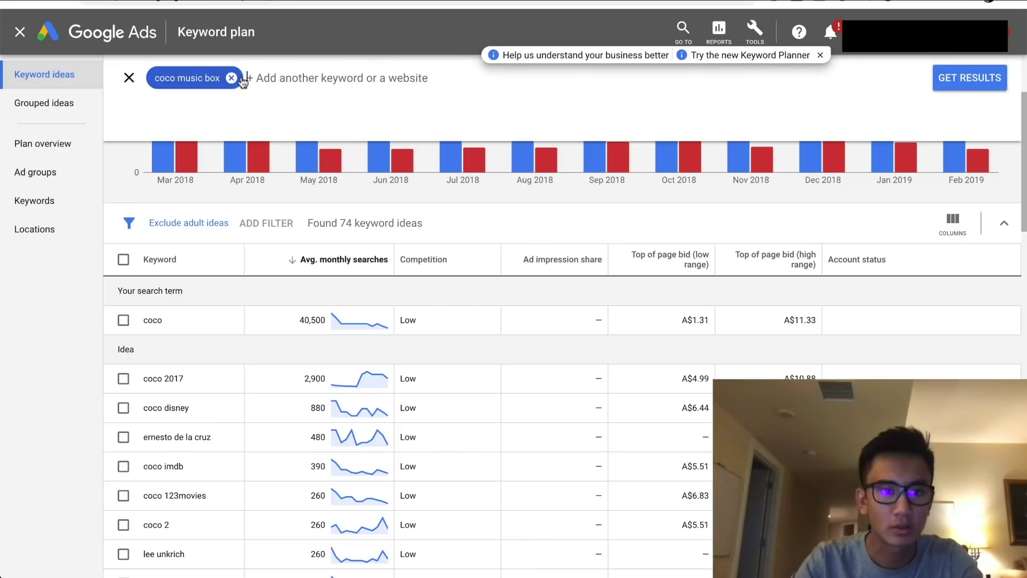
pyautogui.click(232, 79)
pyautogui.write('coco')
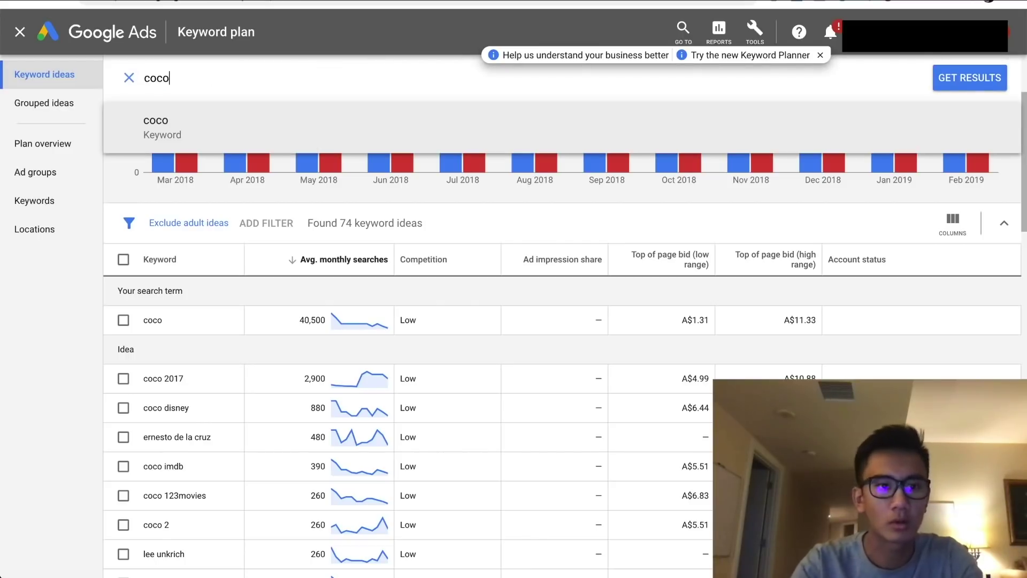
pyautogui.write(' disney')
pyautogui.press('Return')
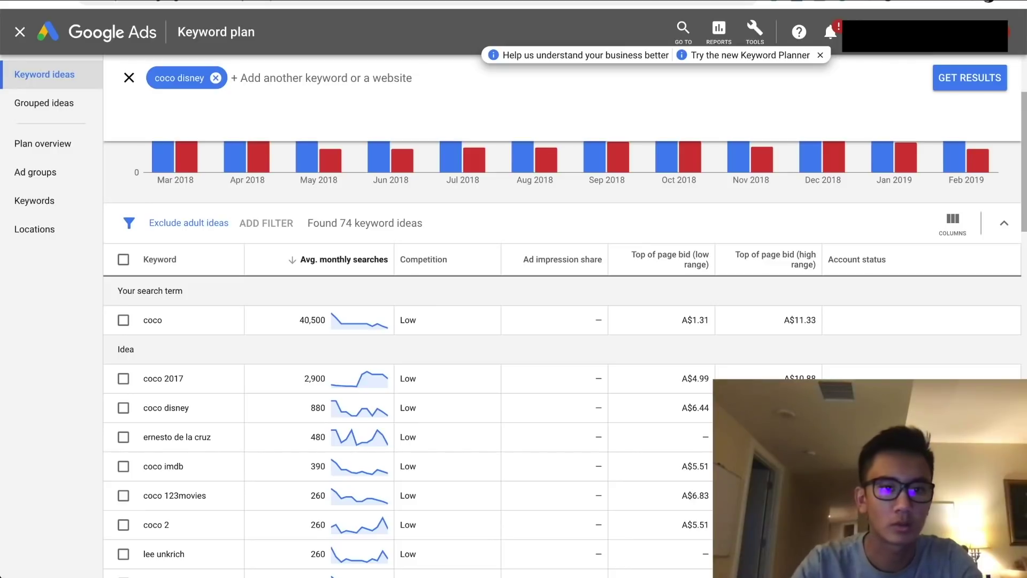
pyautogui.press('Return')
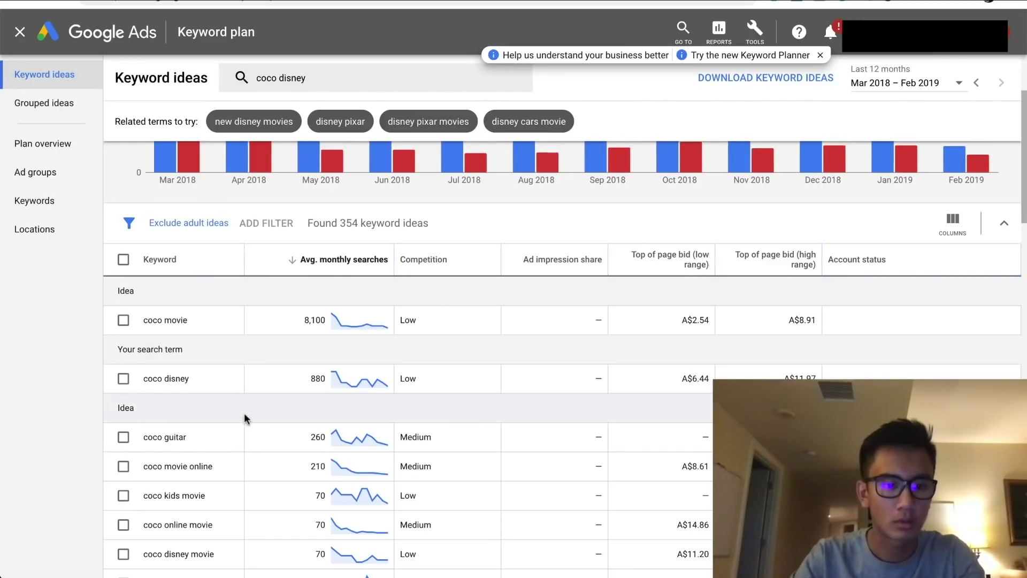
pyautogui.scroll(-2, 304, 445)
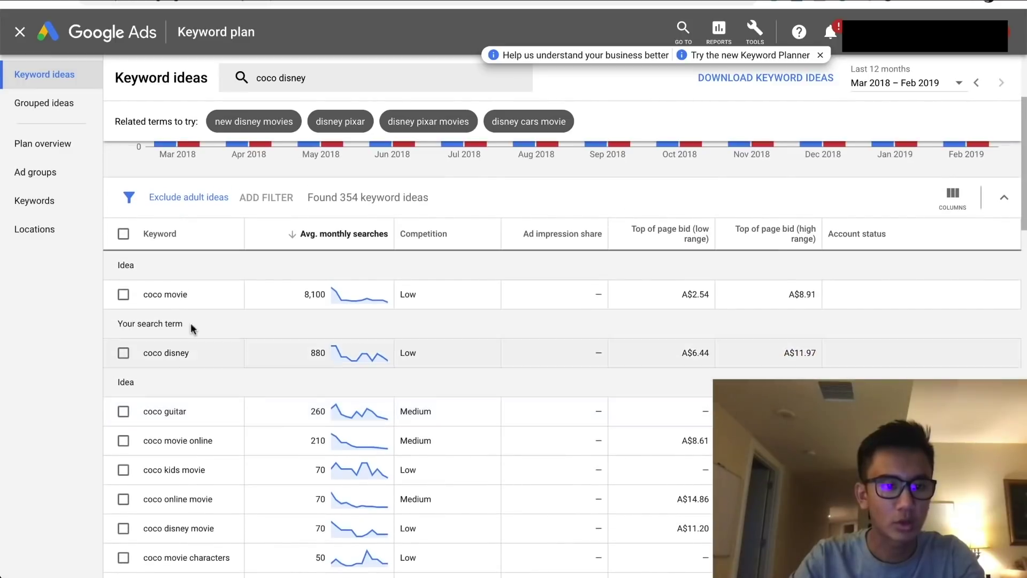
pyautogui.scroll(-4, 280, 483)
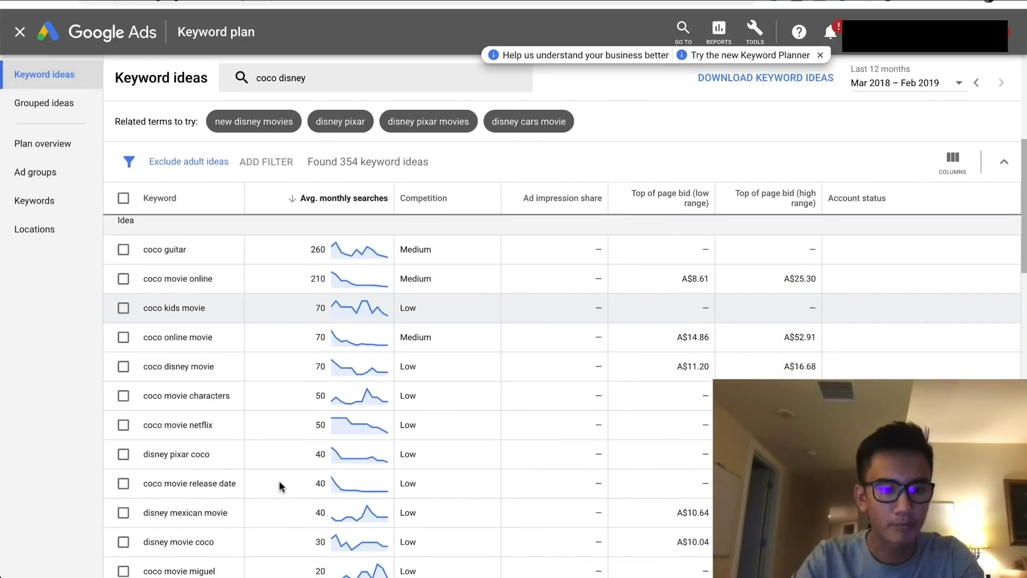
pyautogui.scroll(-3, 279, 484)
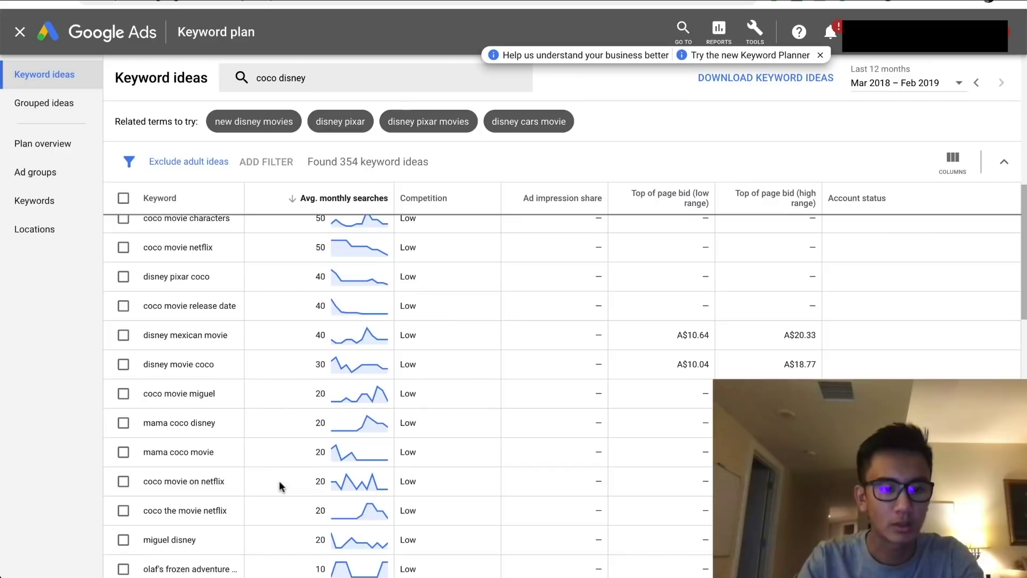
# Edit the CoCo Music Box product's title to read 'CoCo Movie Disney Music Chest'
pyautogui.hotkey('ctrl', 'Tab')
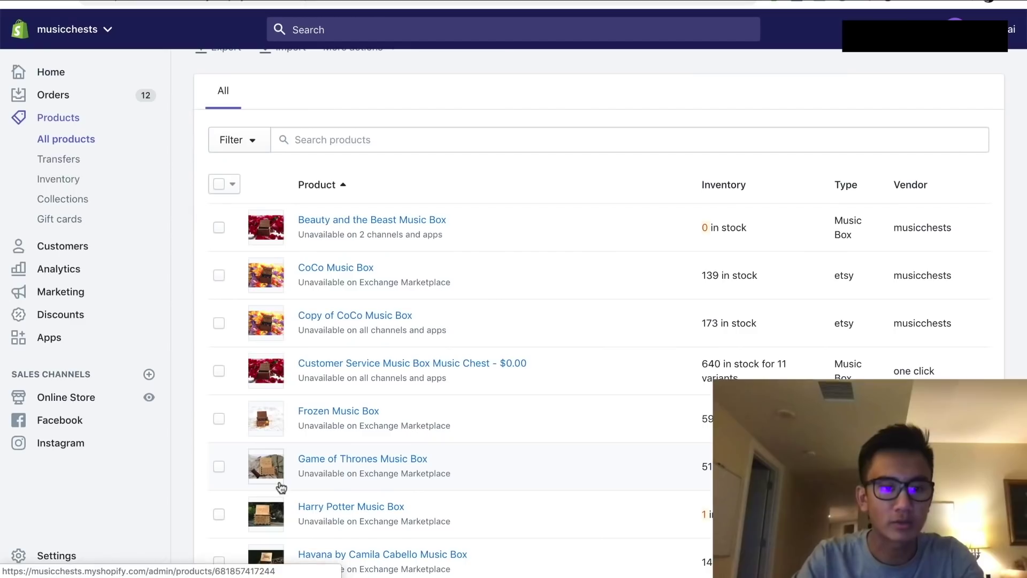
pyautogui.click(350, 269)
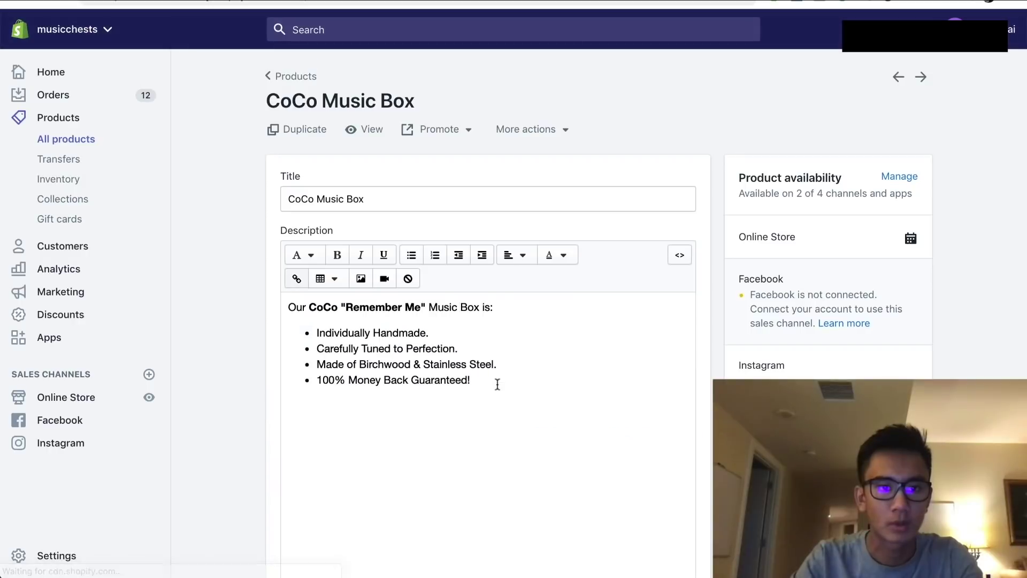
pyautogui.scroll(-5, 498, 383)
pyautogui.scroll(-10, 229, 425)
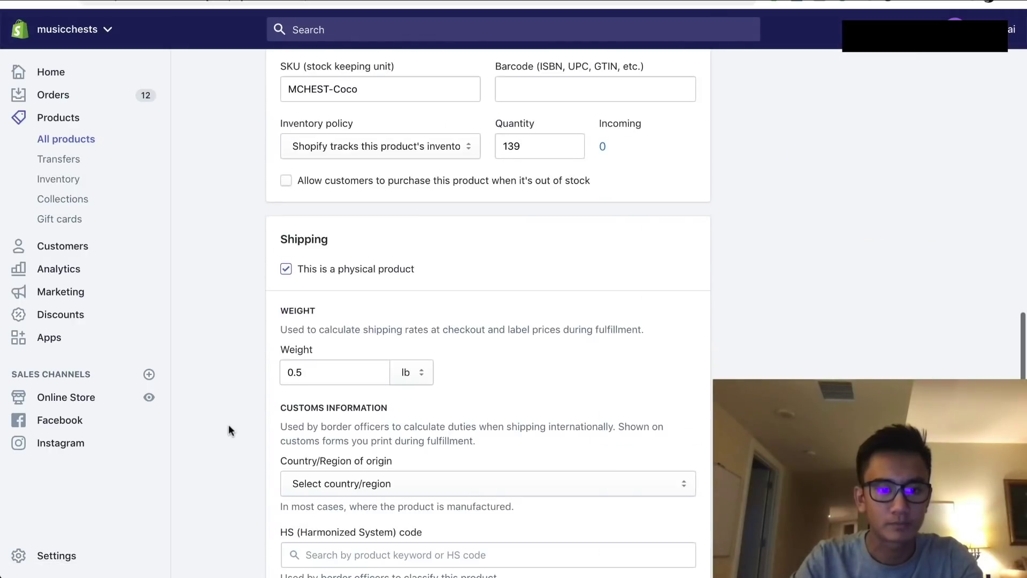
pyautogui.scroll(10, 229, 425)
pyautogui.click(316, 199)
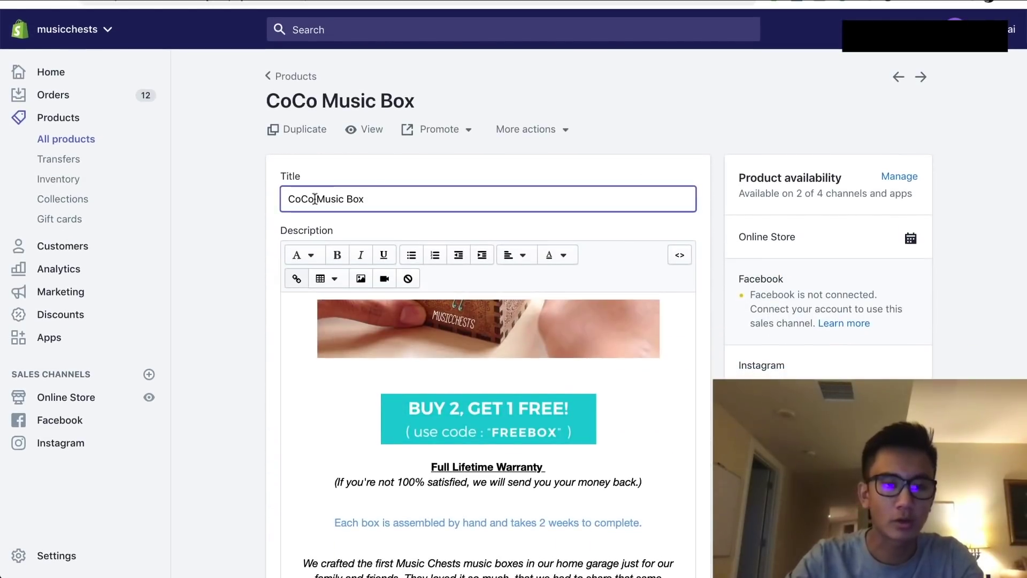
pyautogui.write('Disne')
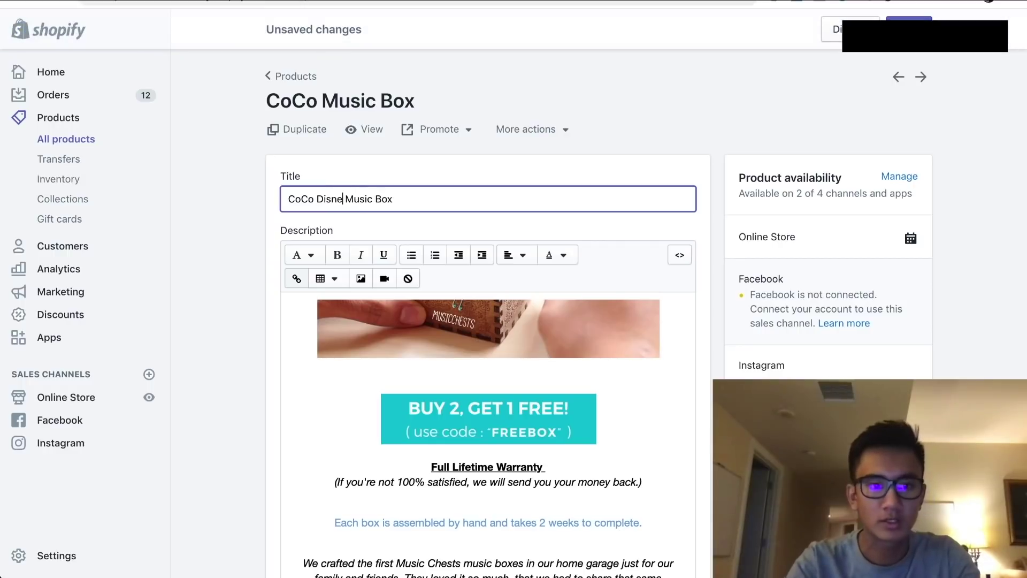
pyautogui.press('BackSpace')
pyautogui.press('BackSpace')
pyautogui.press('BackSpace')
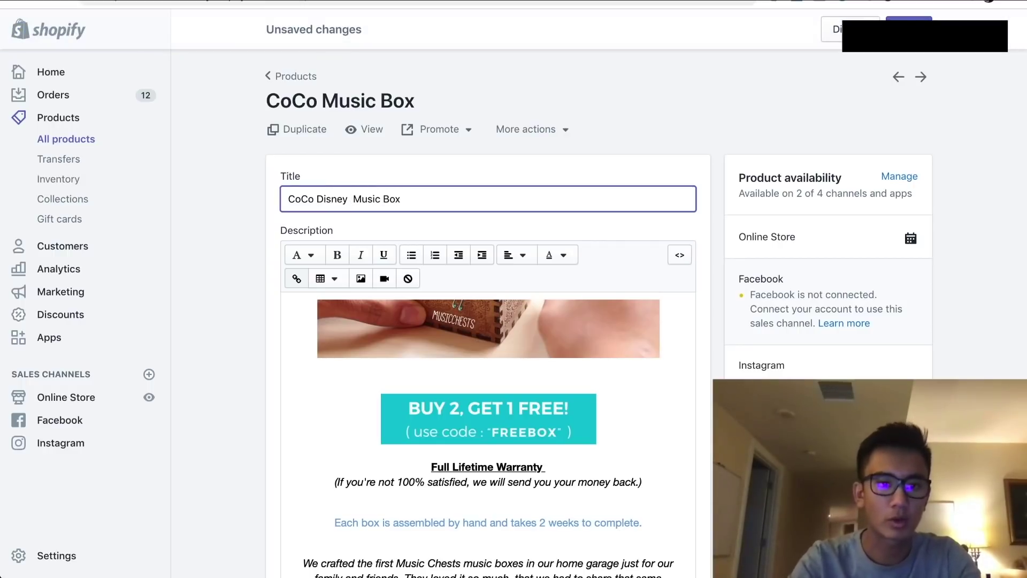
pyautogui.press('Left')
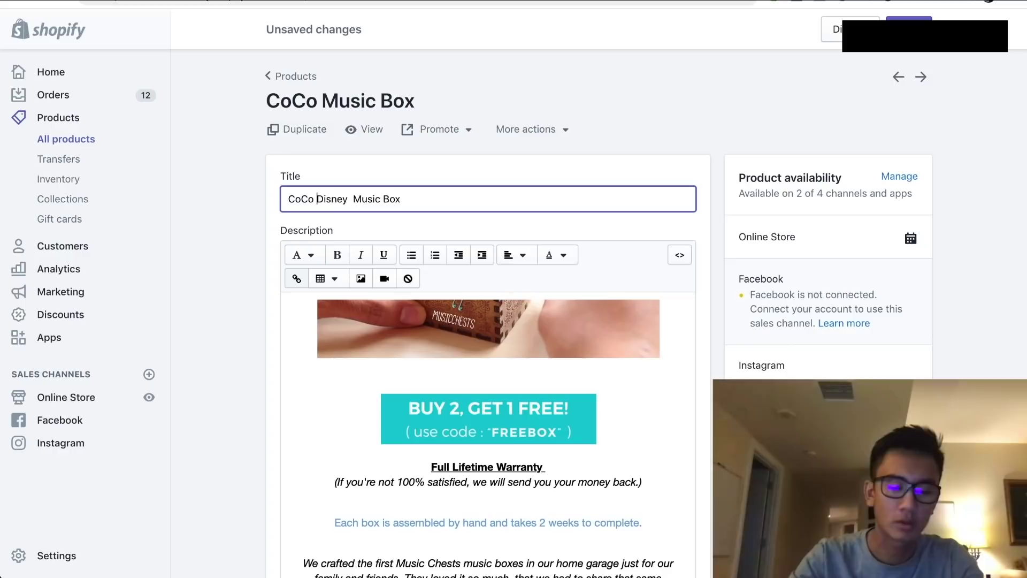
pyautogui.write('Movie')
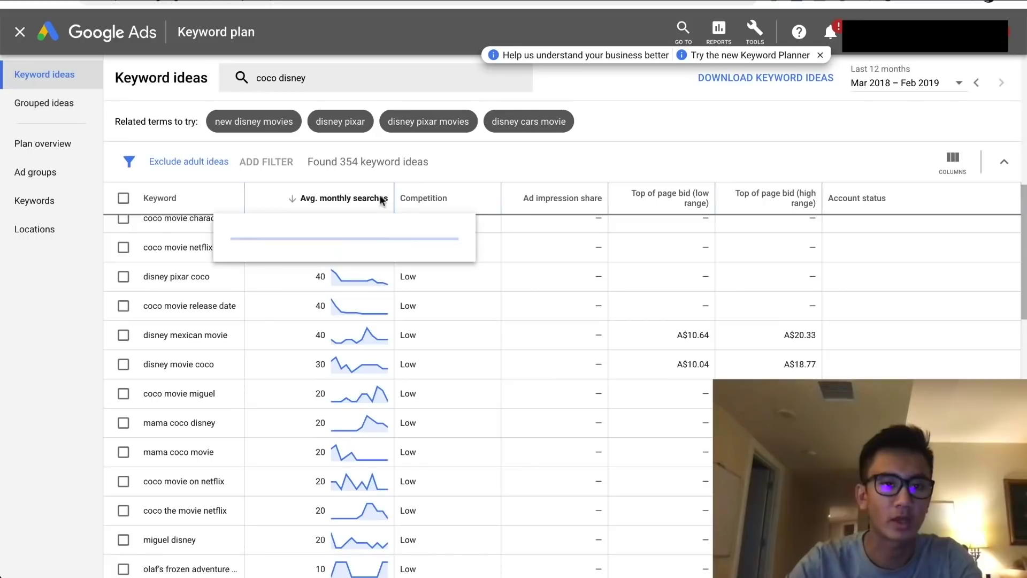
# Switch the Keyword Planner seed from 'coco disney' to 'coco' alone and browse its 70 ideas
pyautogui.scroll(2, 268, 382)
pyautogui.scroll(5, 267, 383)
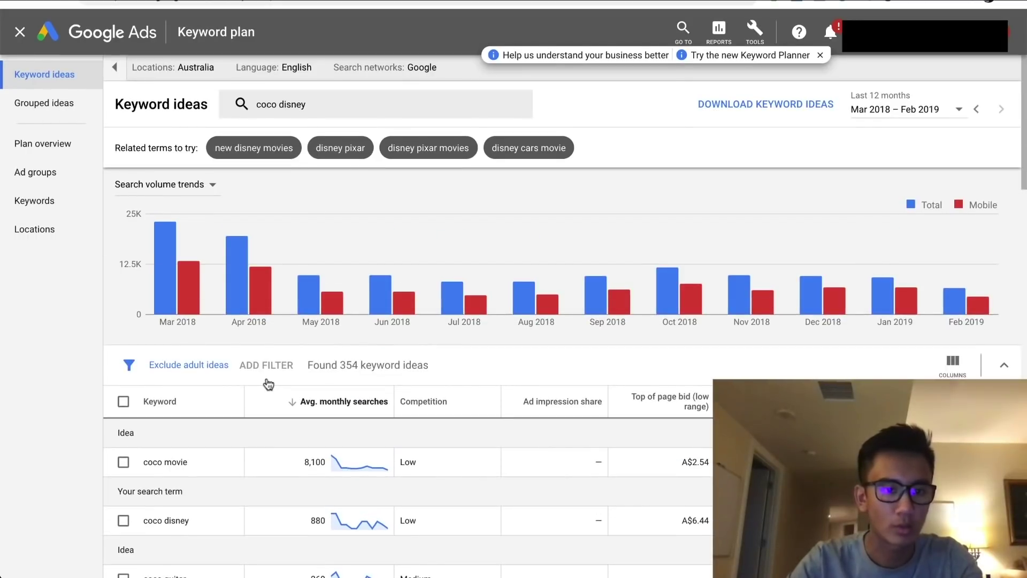
pyautogui.click(296, 111)
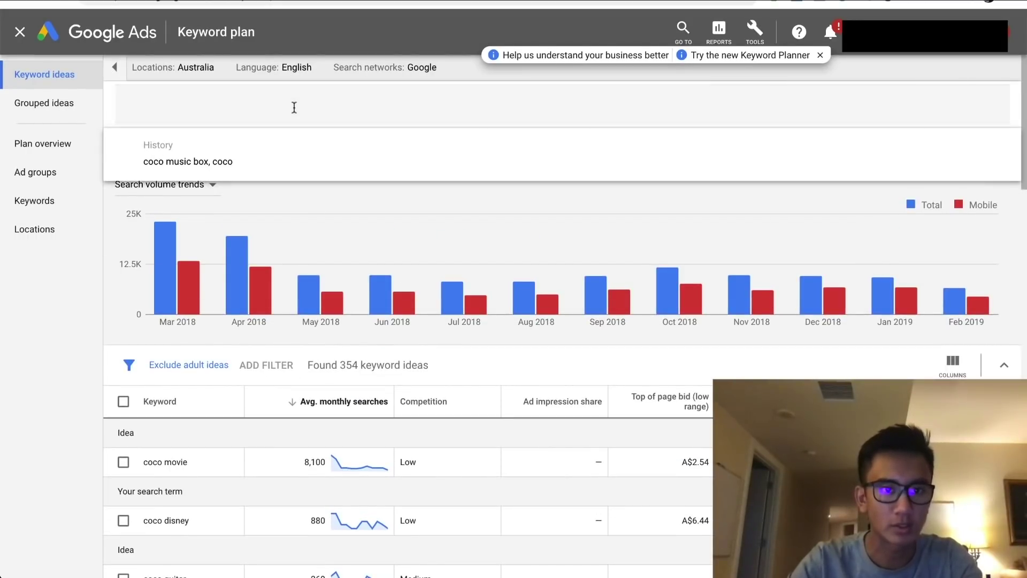
pyautogui.click(220, 104)
pyautogui.write('coco')
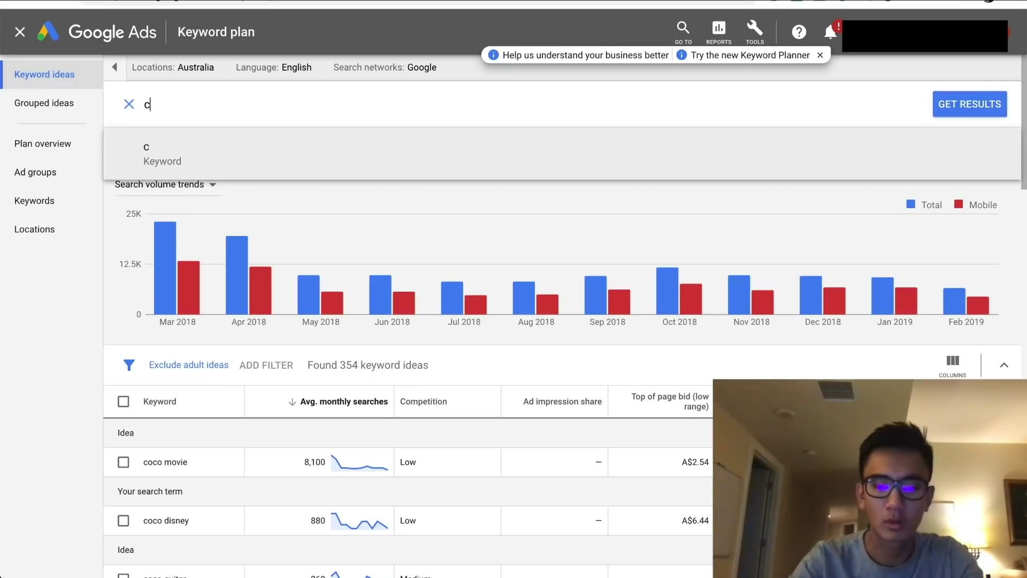
pyautogui.press('Return')
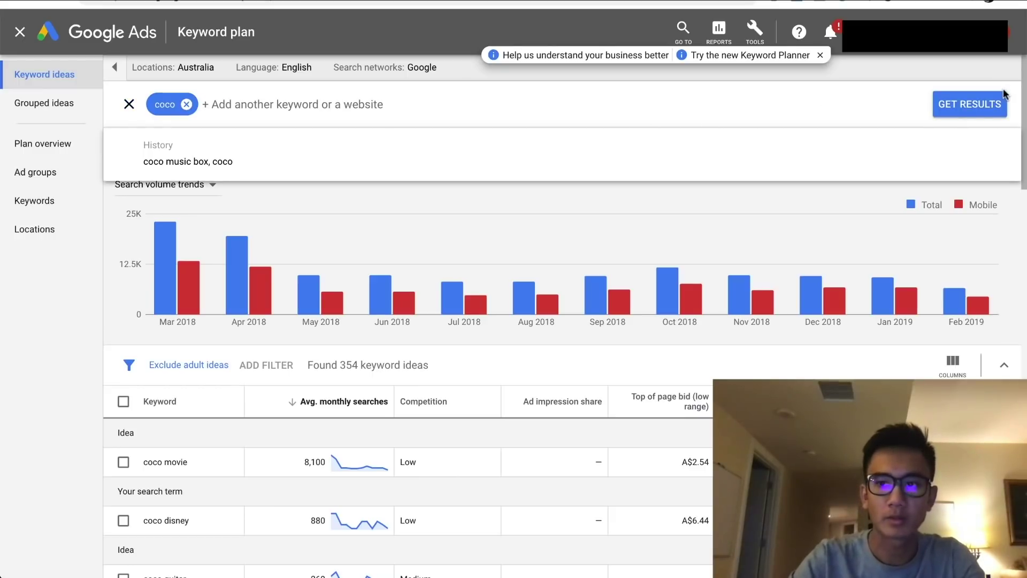
pyautogui.click(979, 106)
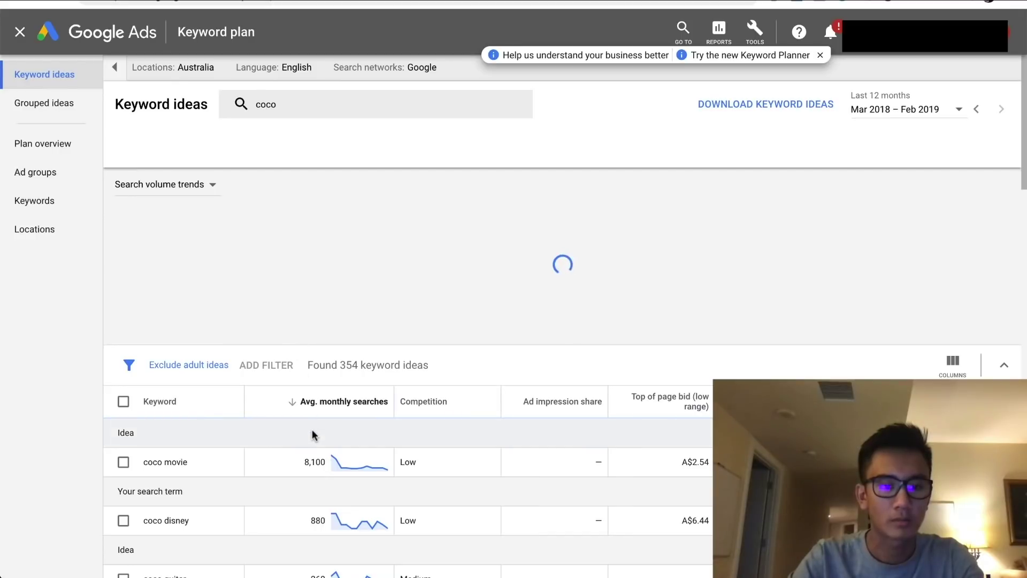
pyautogui.scroll(-3, 217, 369)
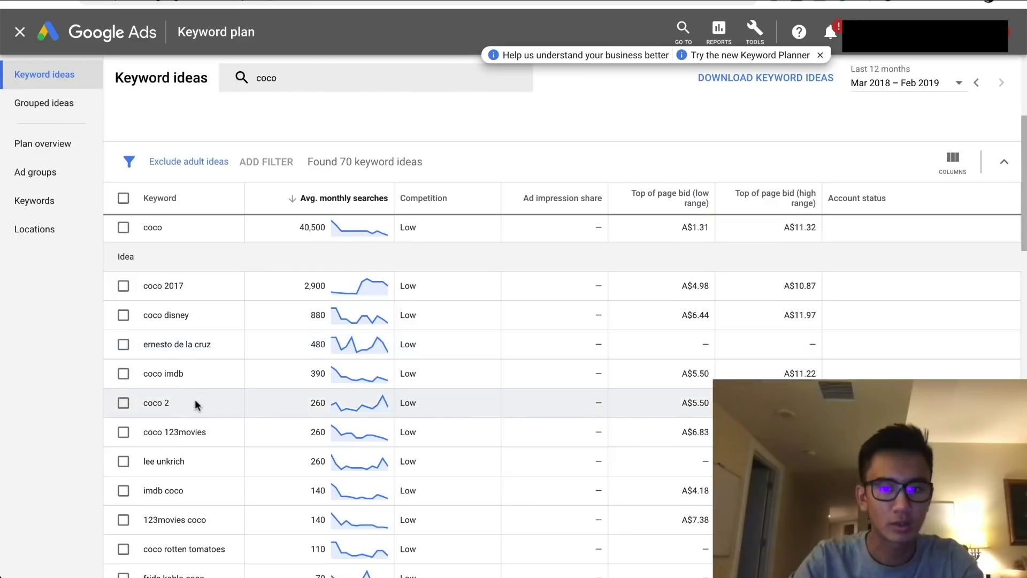
pyautogui.scroll(-1, 194, 402)
pyautogui.scroll(1, 195, 399)
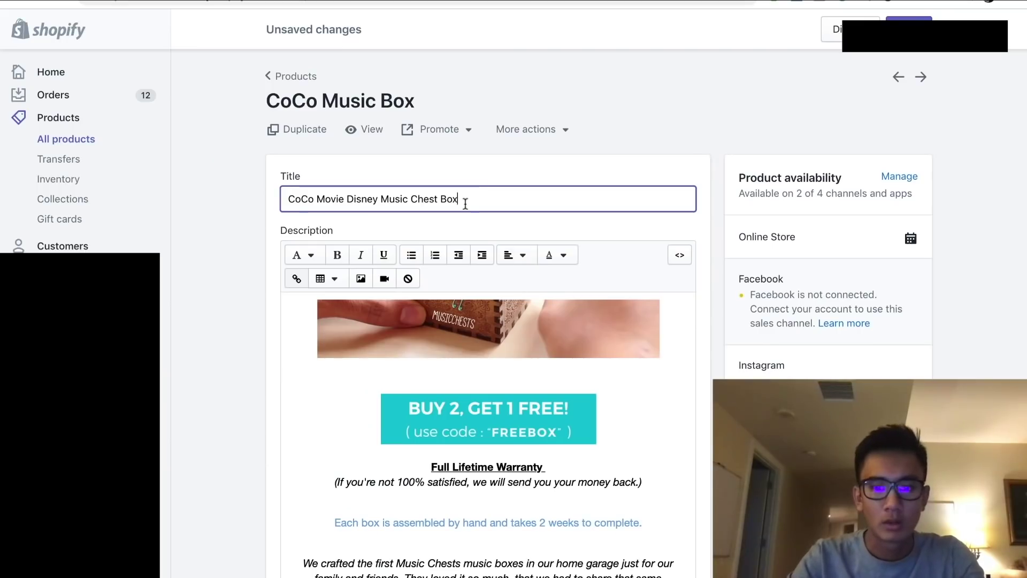
# Add the tags disney, coco, coco movie, music box and music chest to the product
pyautogui.scroll(-6, 463, 201)
pyautogui.scroll(-2, 463, 201)
pyautogui.click(828, 389)
pyautogui.write('coco ')
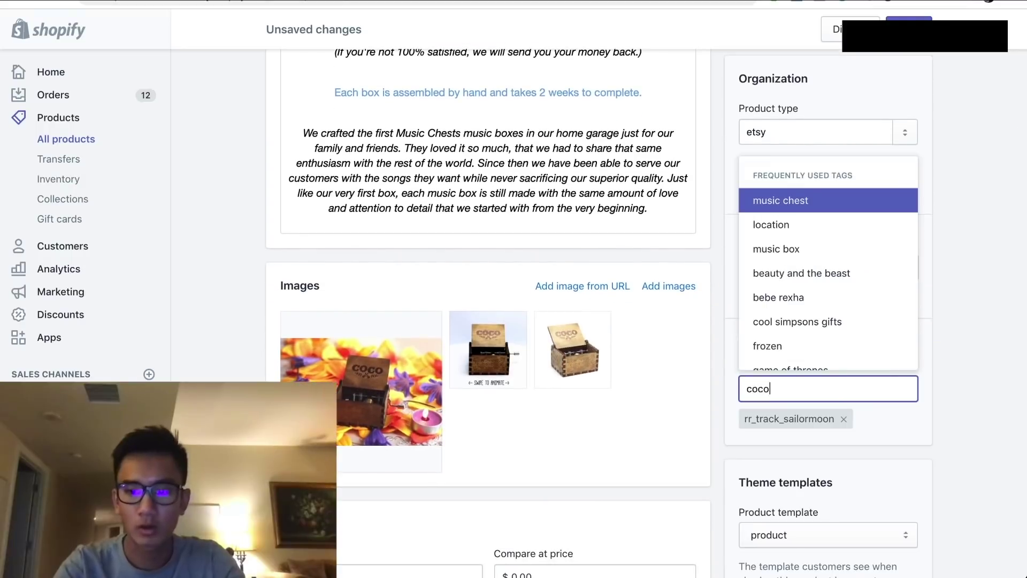
pyautogui.write('disne')
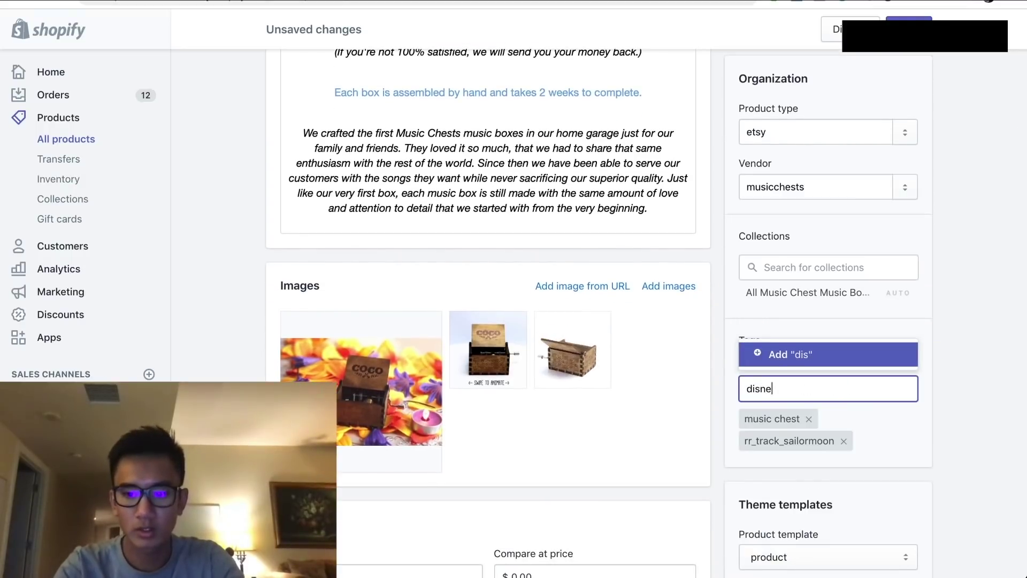
pyautogui.write('y')
pyautogui.press('Return')
pyautogui.write('coco')
pyautogui.press('Return')
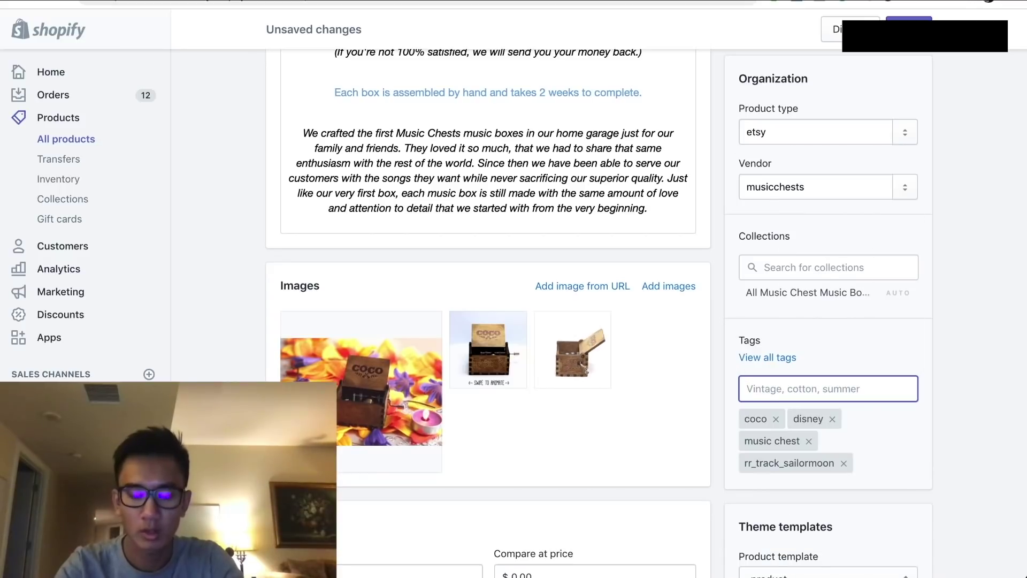
pyautogui.write('coco')
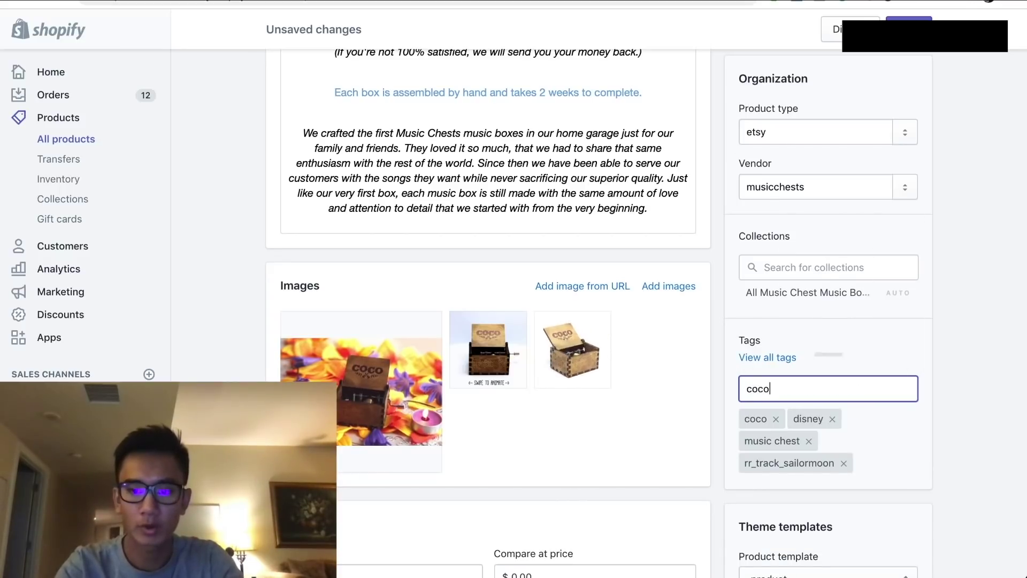
pyautogui.write(' movie')
pyautogui.press('Return')
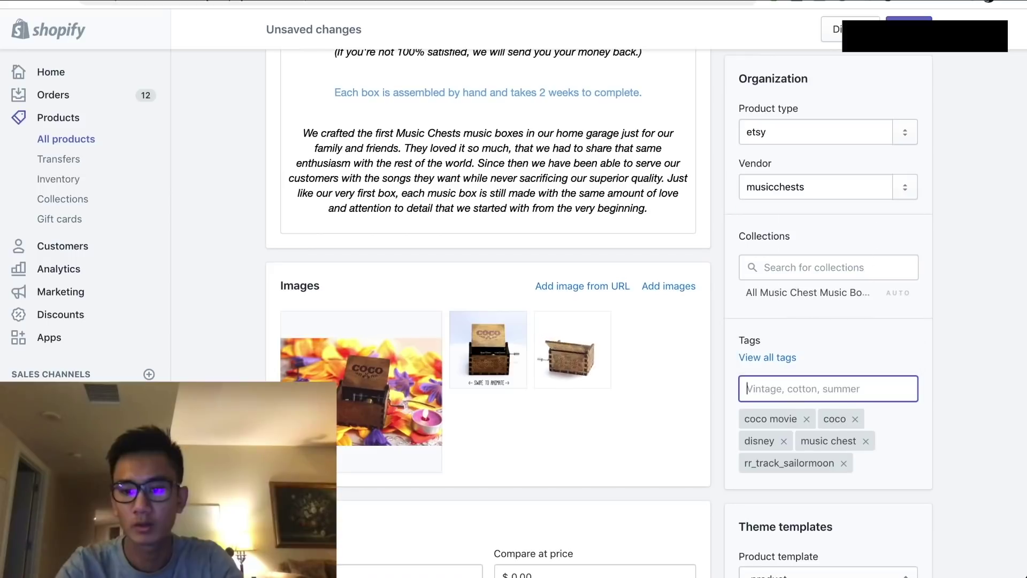
pyautogui.write('music box')
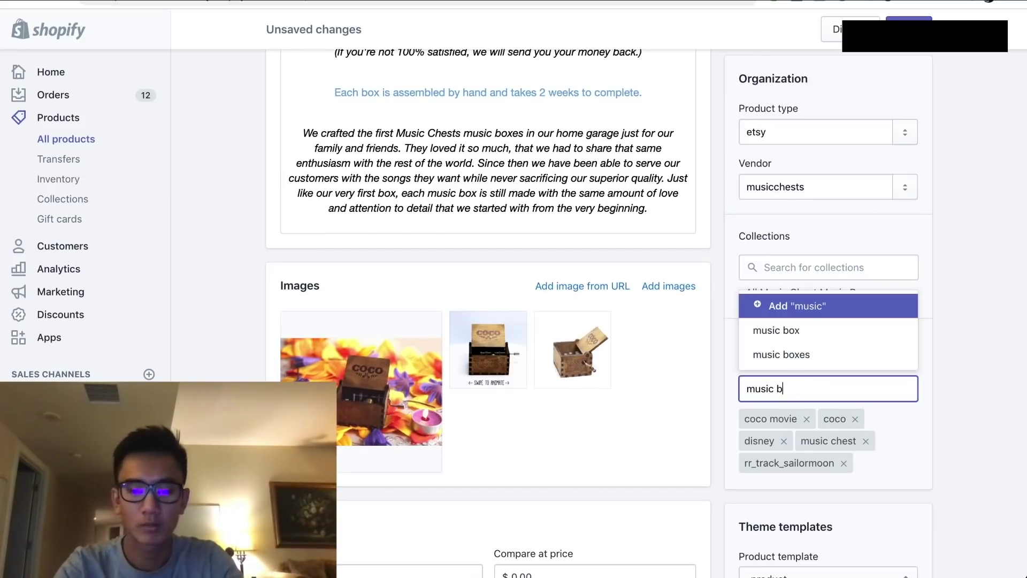
pyautogui.press('Return')
pyautogui.write('music chest')
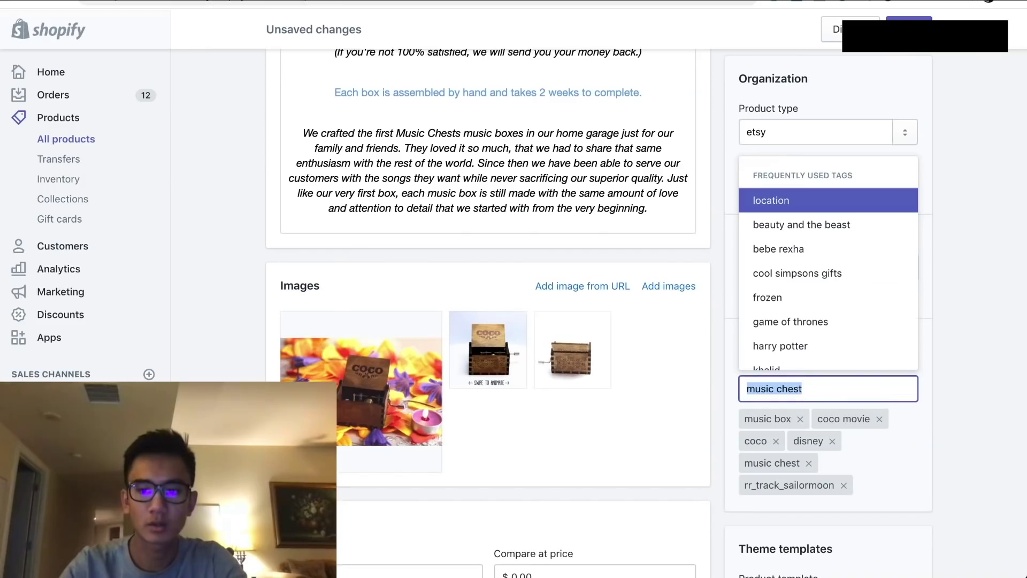
pyautogui.press('Return')
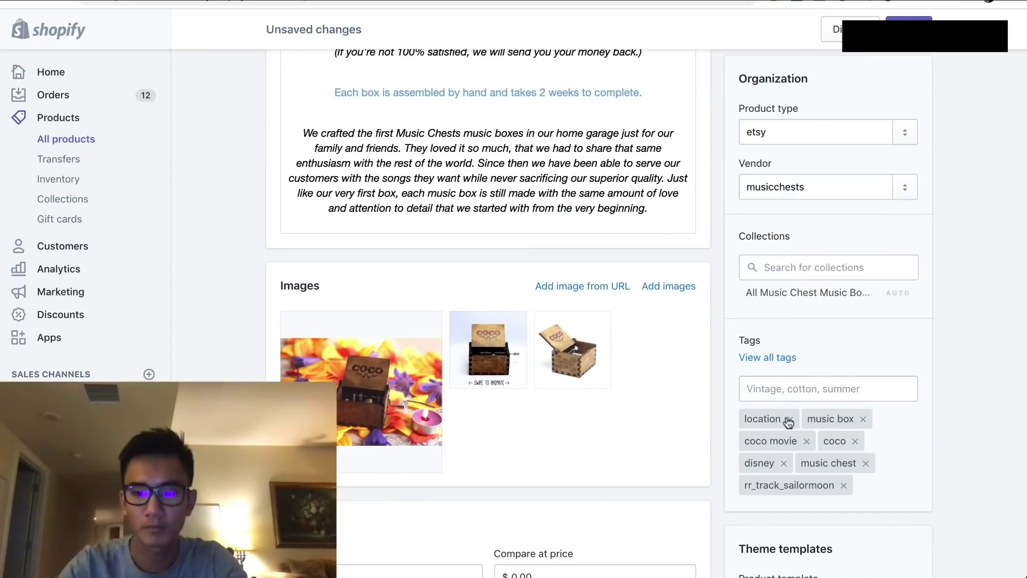
# Remove the mistaken location tag and re-enter music chest as a tag
pyautogui.click(789, 420)
pyautogui.click(779, 394)
pyautogui.write('music')
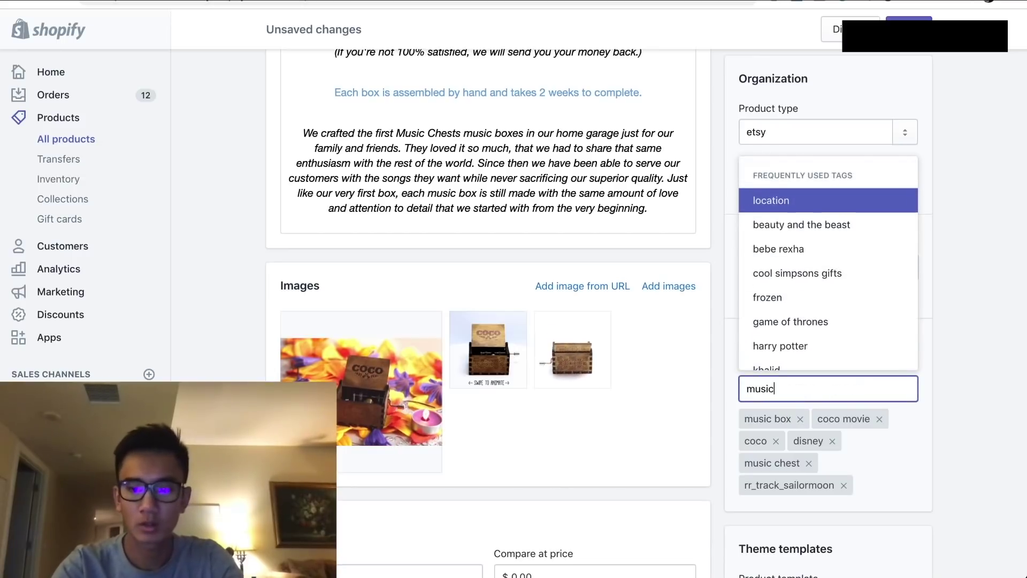
pyautogui.write(' chest')
pyautogui.press('Return')
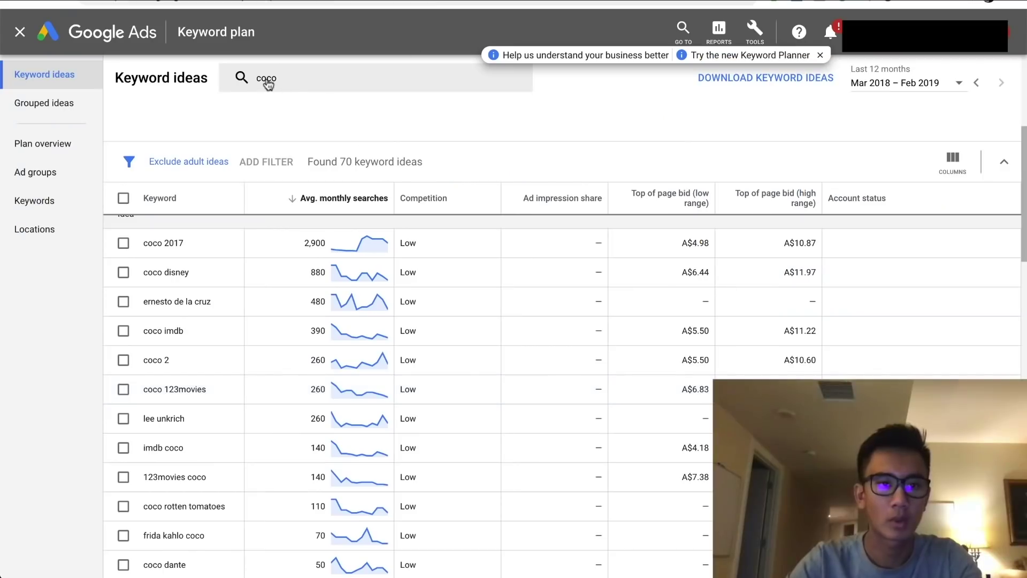
# Change the Keyword Planner seed to 'music box' and review its 1,712 ideas, 3,600 monthly searches
pyautogui.click(268, 80)
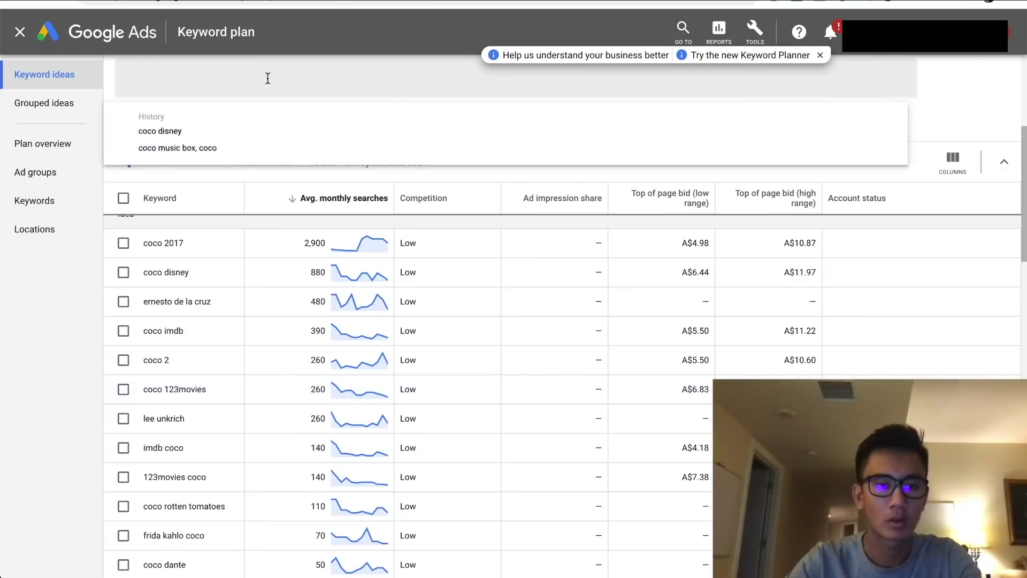
pyautogui.click(196, 78)
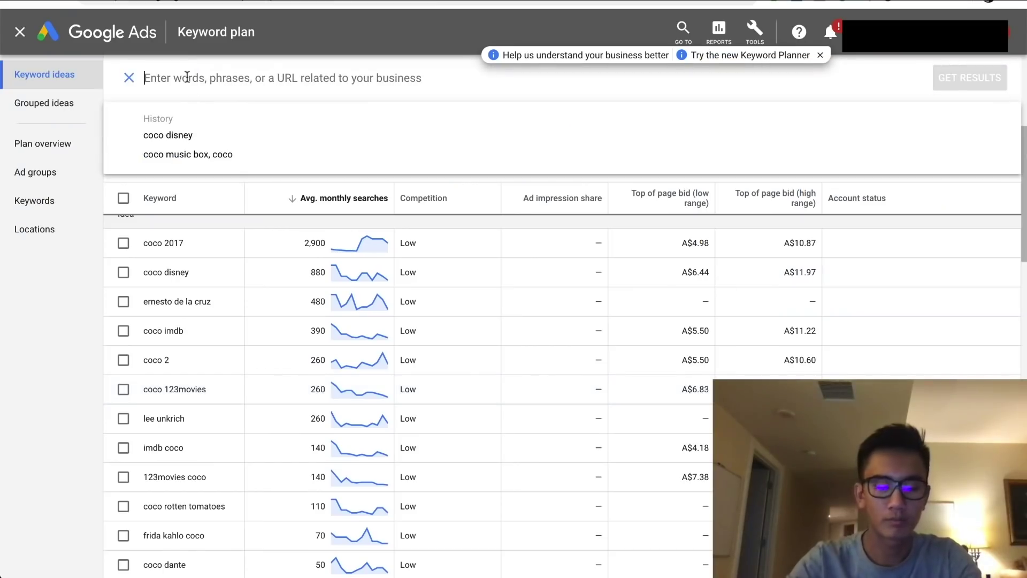
pyautogui.write('musicc')
pyautogui.press('BackSpace')
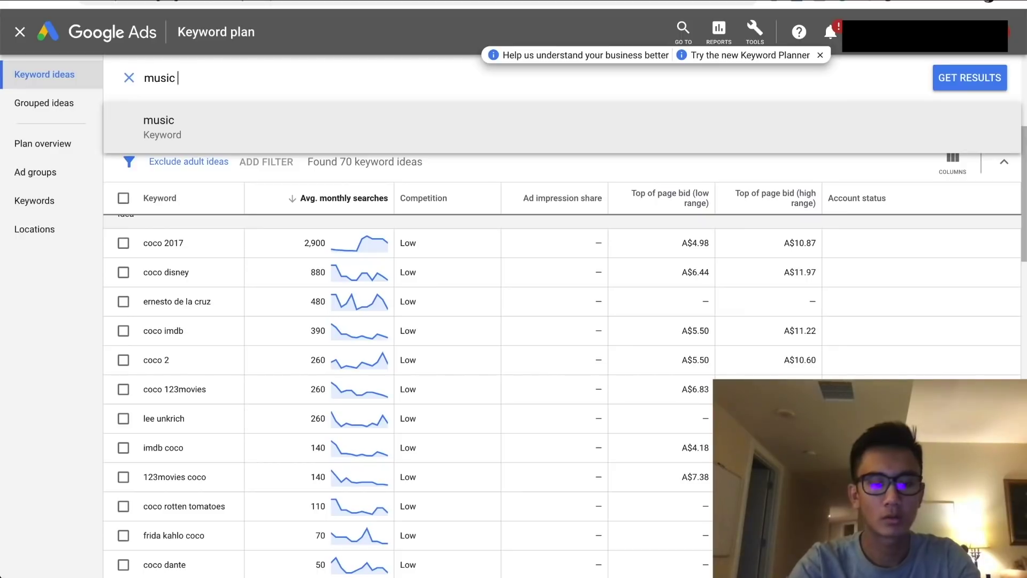
pyautogui.write('box')
pyautogui.press('Return')
pyautogui.press('Return')
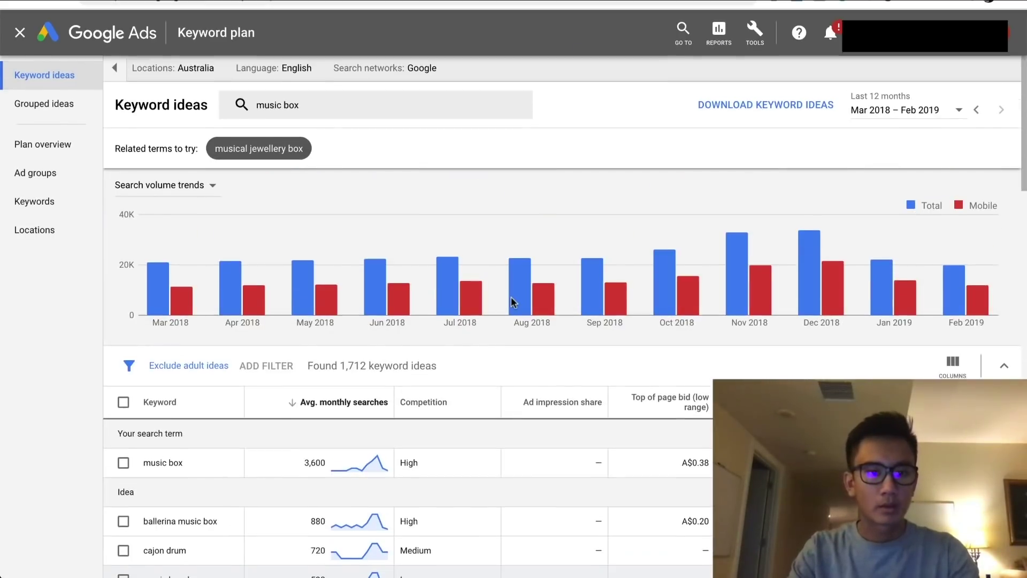
pyautogui.scroll(-3, 452, 442)
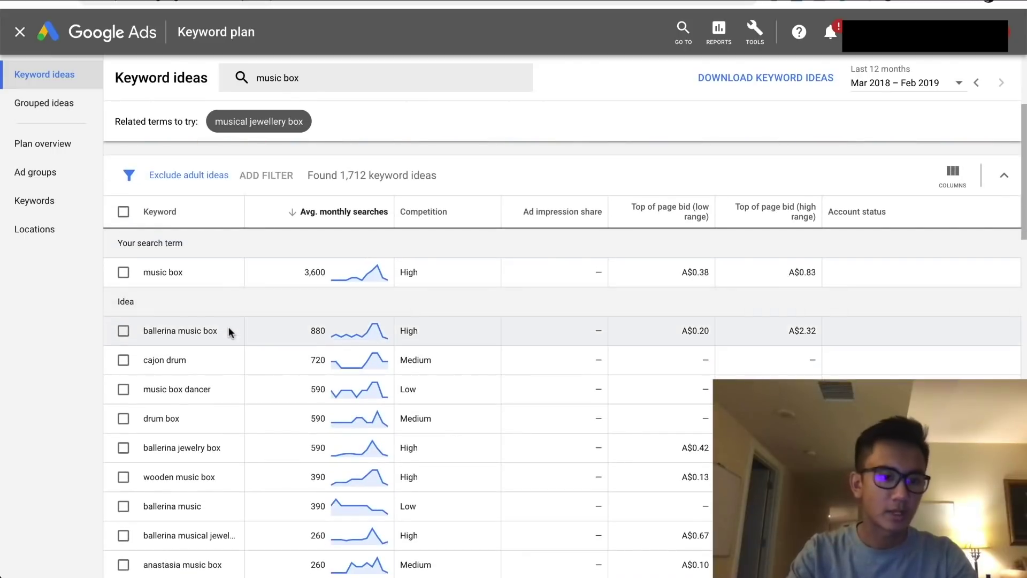
pyautogui.scroll(-15, 285, 388)
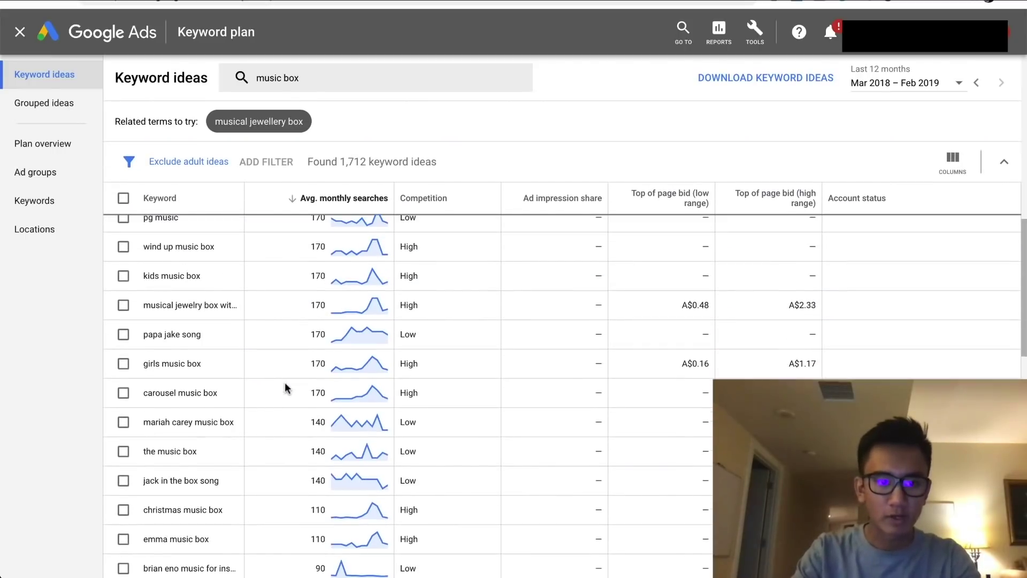
pyautogui.scroll(20, 284, 388)
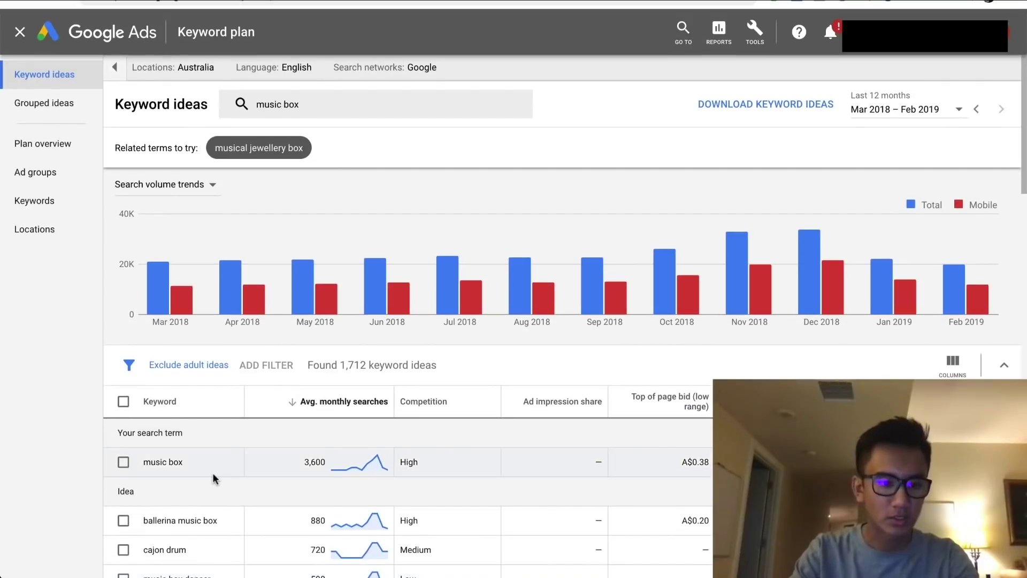
pyautogui.scroll(-2, 214, 477)
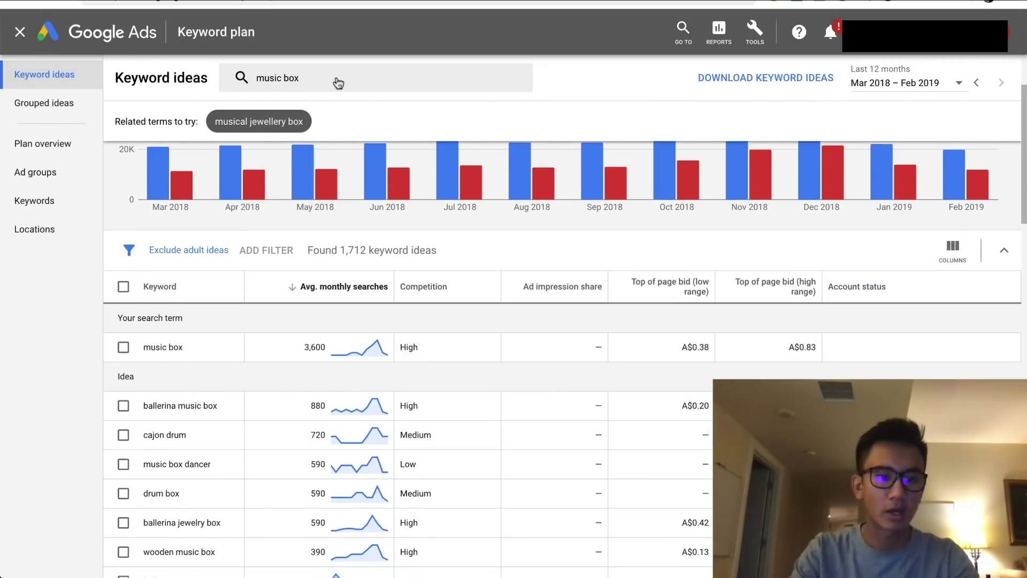
pyautogui.scroll(-5, 403, 384)
pyautogui.scroll(-3, 402, 383)
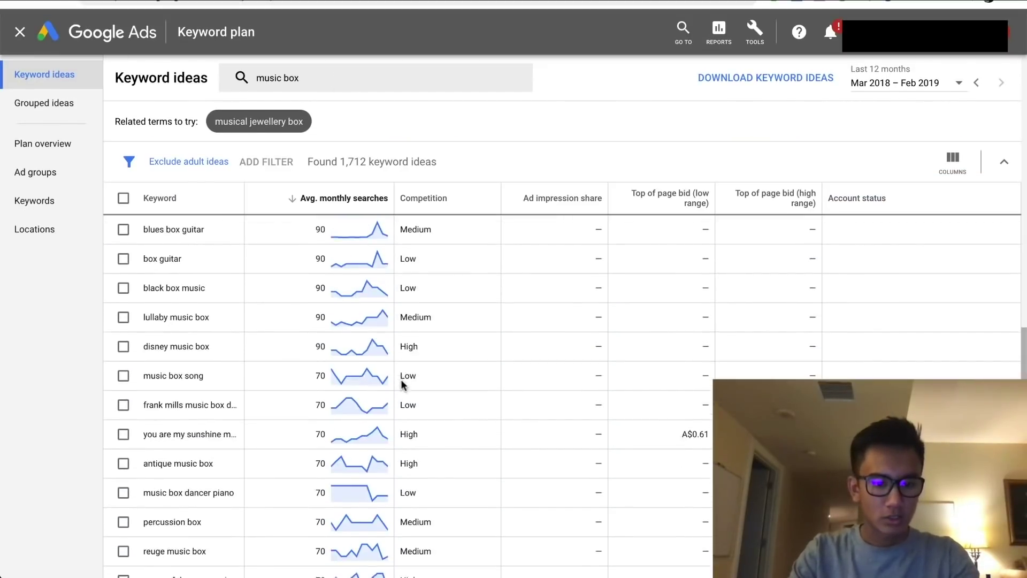
pyautogui.scroll(15, 403, 383)
pyautogui.hotkey('ctrl', 'Tab')
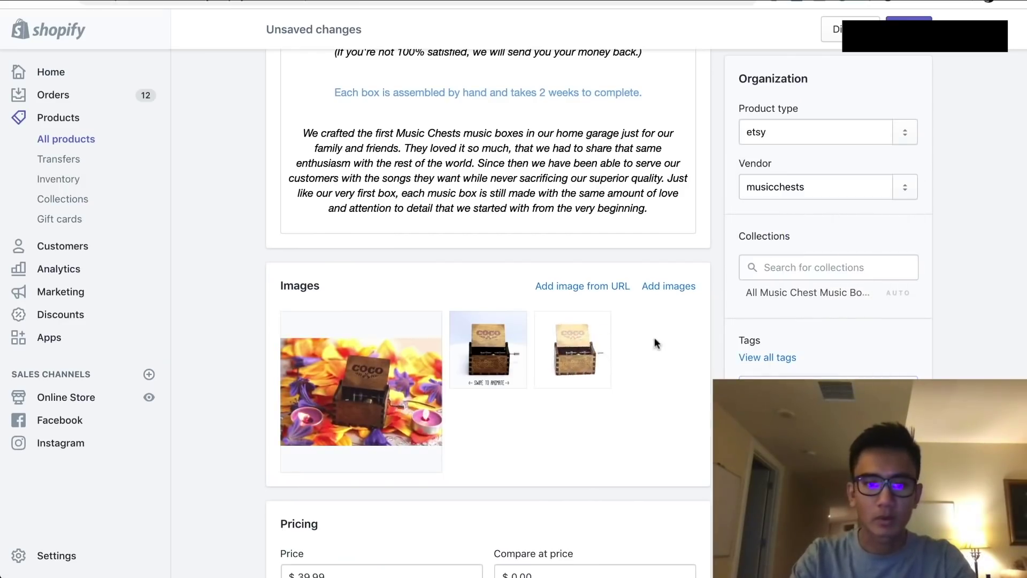
# Retitle the product 'CoCo Movie Disney - "Remember Me" - Music Chest Box' and select the whole title
pyautogui.scroll(10, 658, 346)
pyautogui.moveTo(475, 199); pyautogui.dragTo(227, 186)
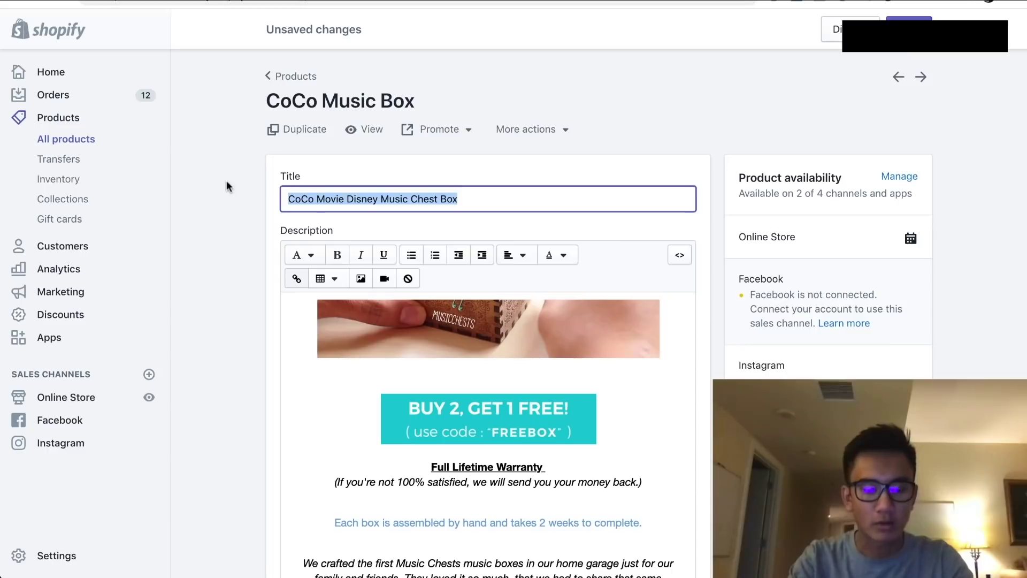
pyautogui.scroll(3, 504, 362)
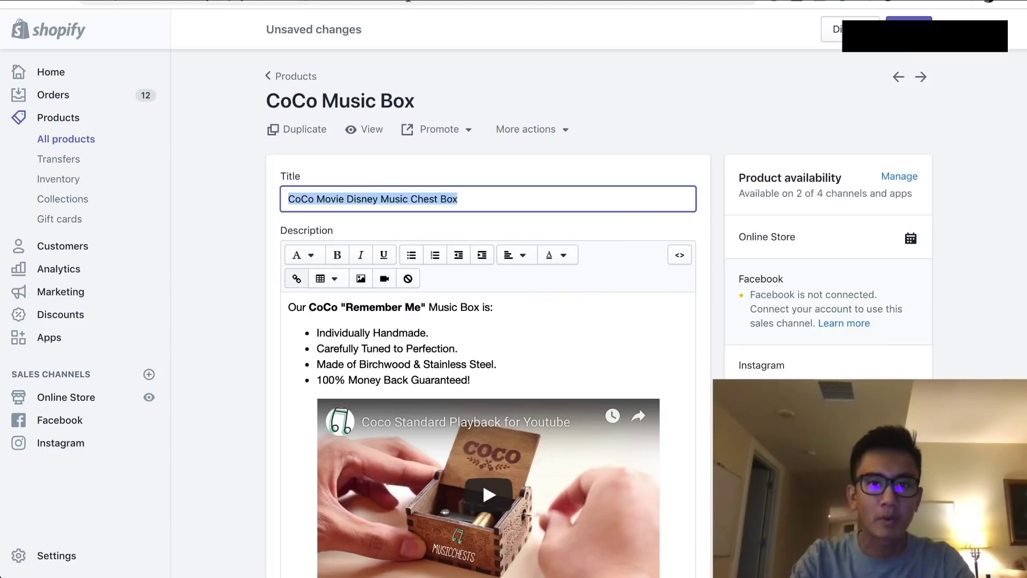
pyautogui.hotkey('ctrl', 'shift', 'Tab')
pyautogui.click(287, 93)
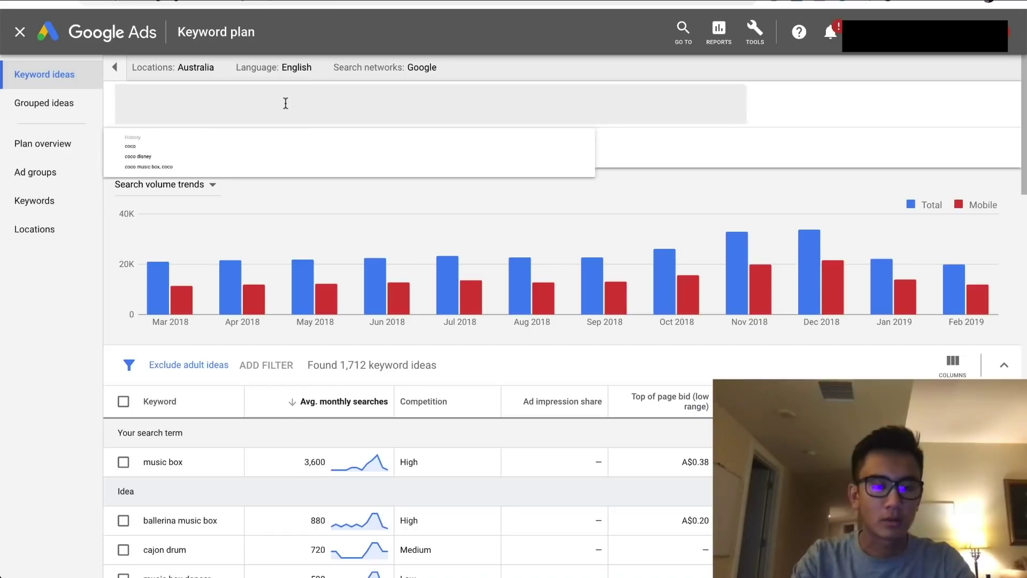
pyautogui.hotkey('ctrl', 'Tab')
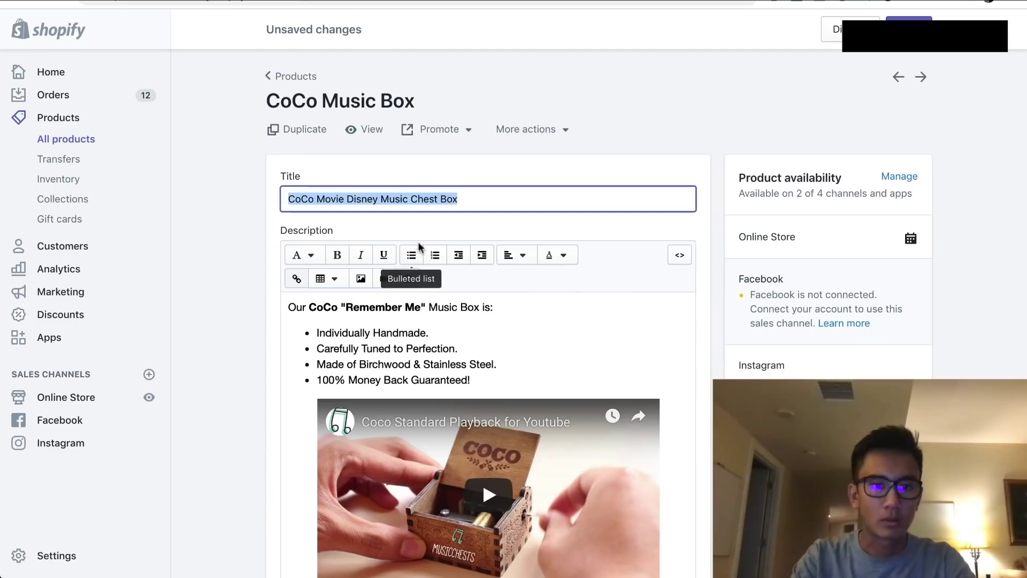
pyautogui.press('Right')
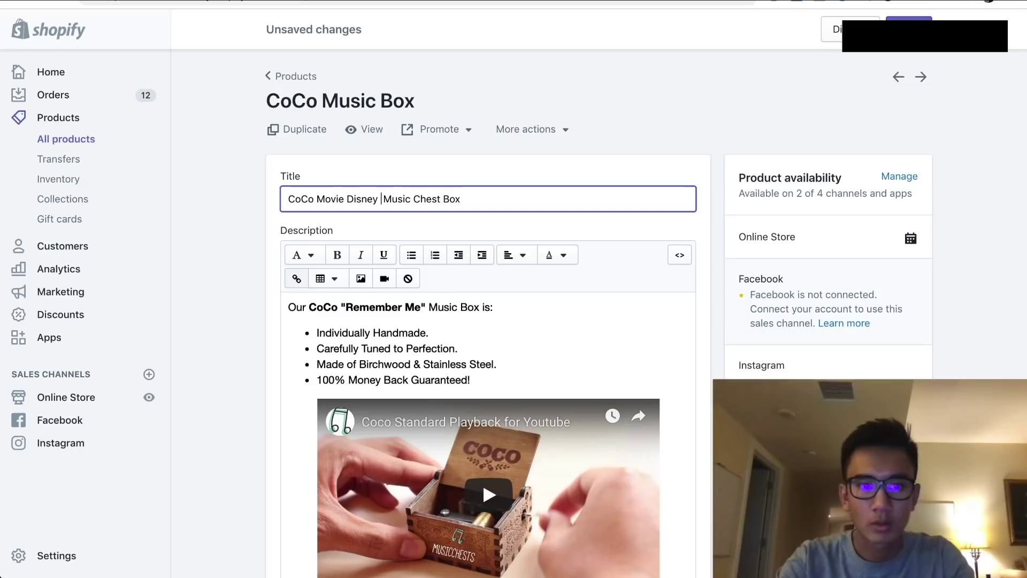
pyautogui.write('- Remember ')
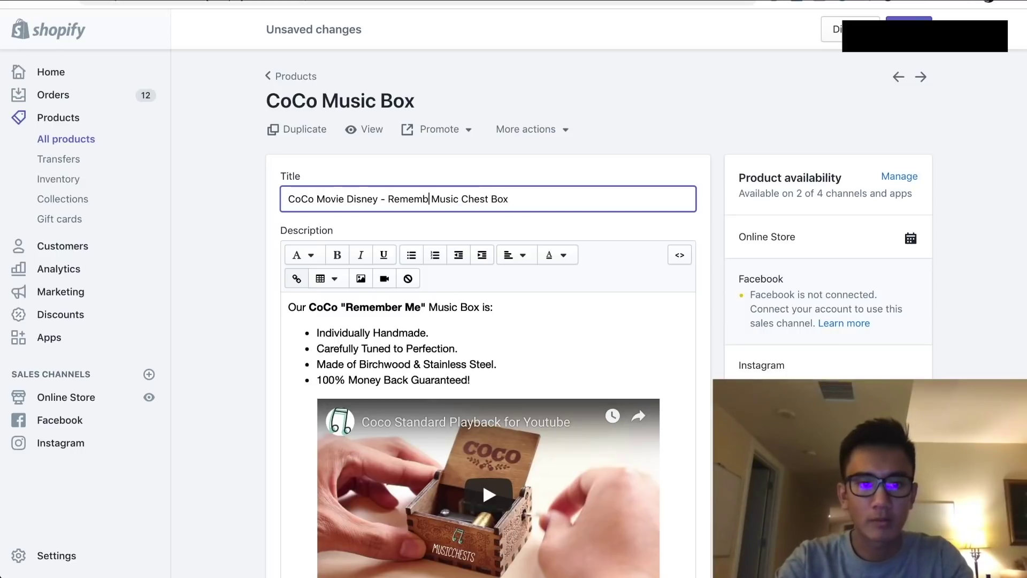
pyautogui.write('Me"')
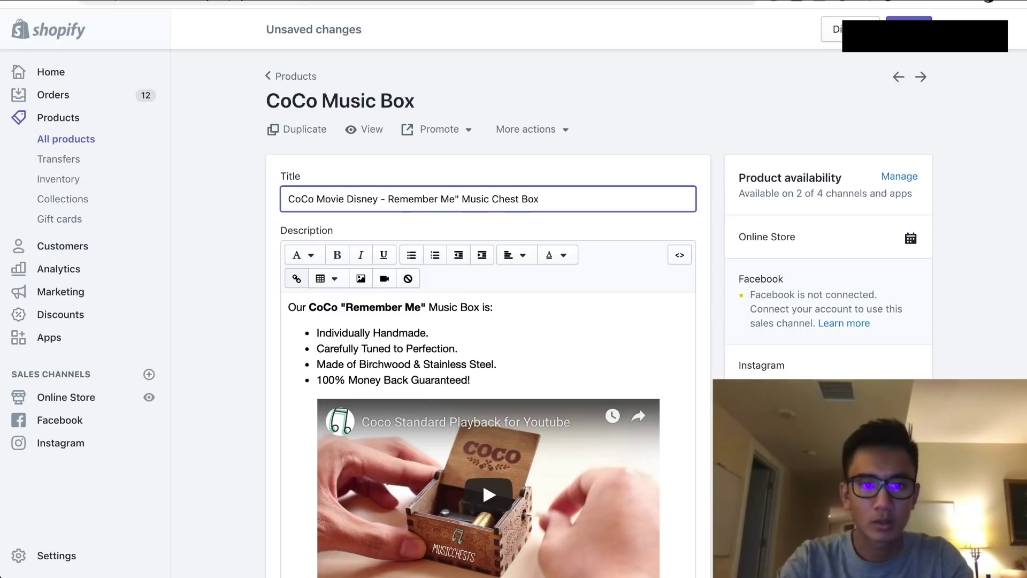
pyautogui.write(' - ')
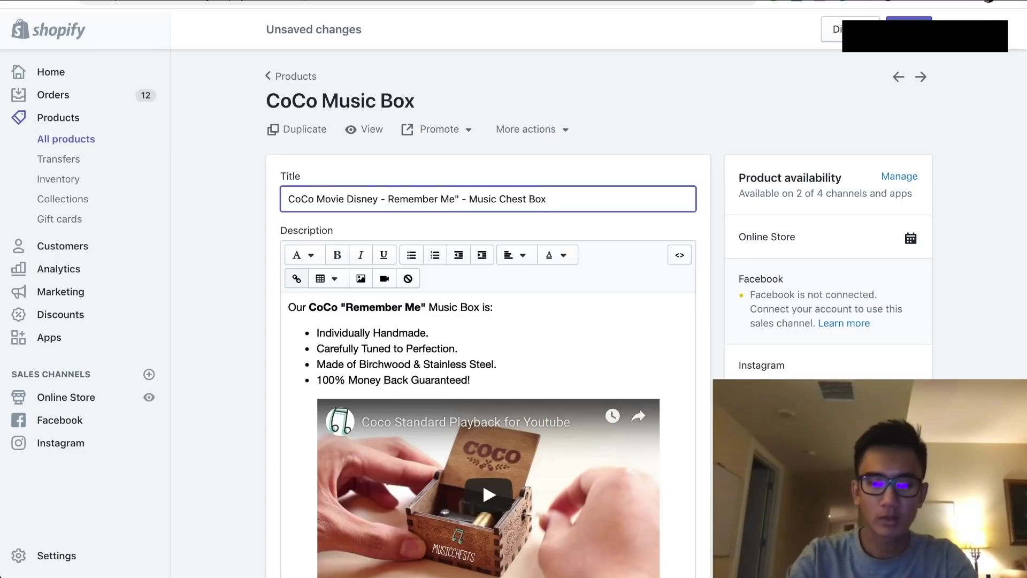
pyautogui.write('"')
pyautogui.hotkey('ctrl', 'a')
pyautogui.hotkey('ctrl', 'c')
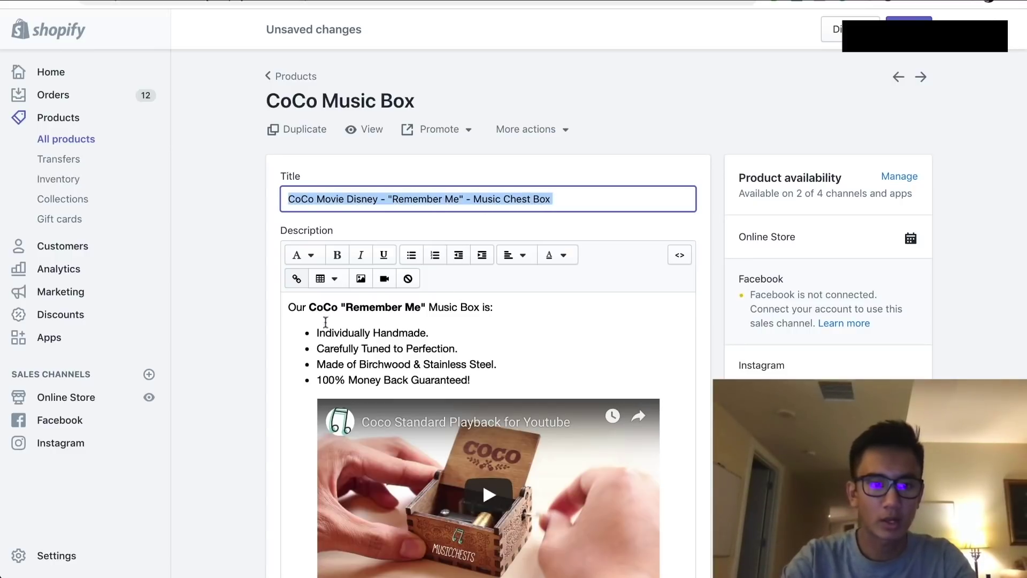
# Replace CoCo "Remember Me" in the description's first line with the full product title, bolded, and remove the duplicate Music Box words
pyautogui.moveTo(309, 309); pyautogui.dragTo(371, 309)
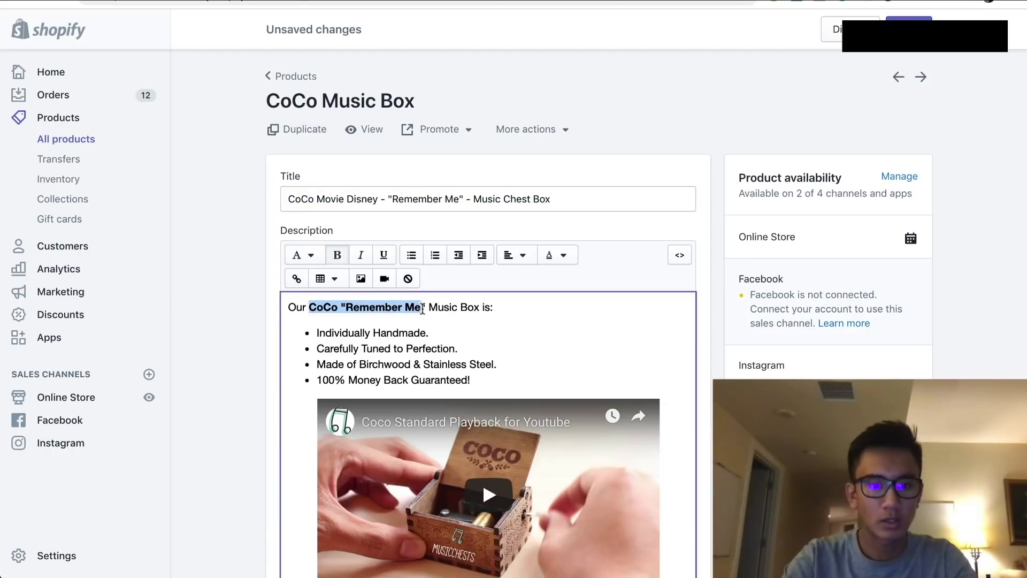
pyautogui.hotkey('ctrl', 'v')
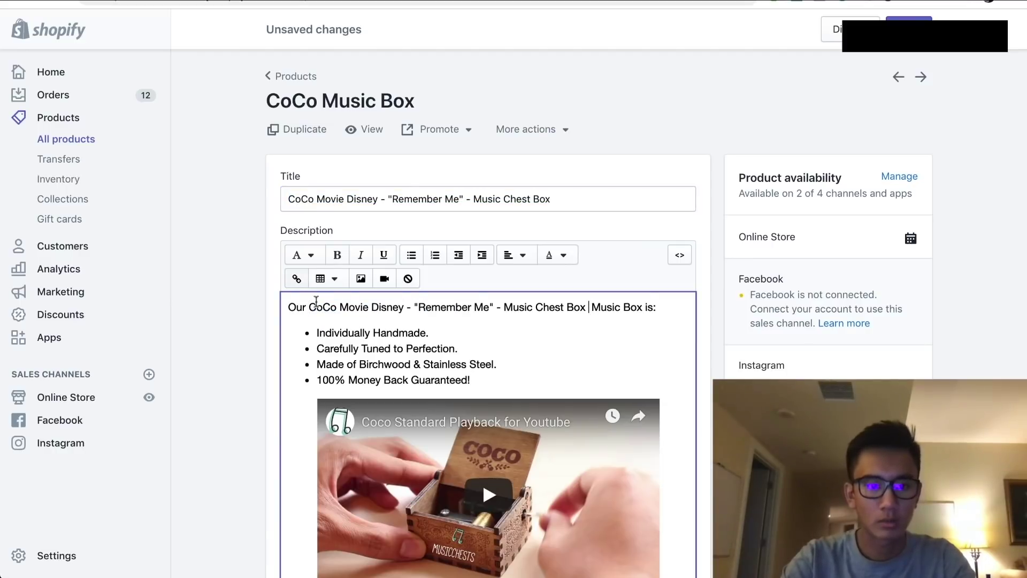
pyautogui.moveTo(310, 307); pyautogui.dragTo(578, 310)
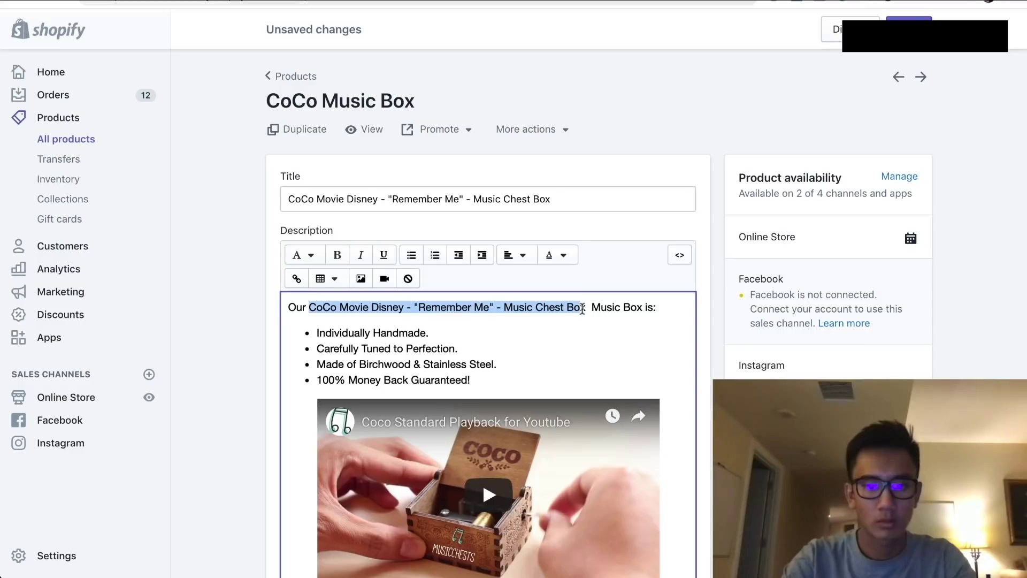
pyautogui.hotkey('ctrl', 'b')
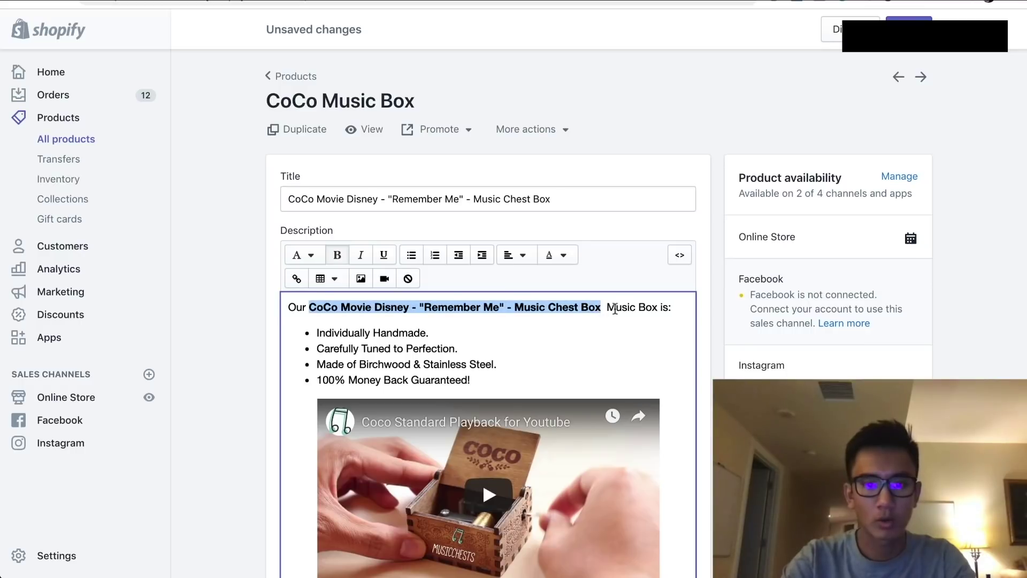
pyautogui.moveTo(611, 309); pyautogui.dragTo(663, 312)
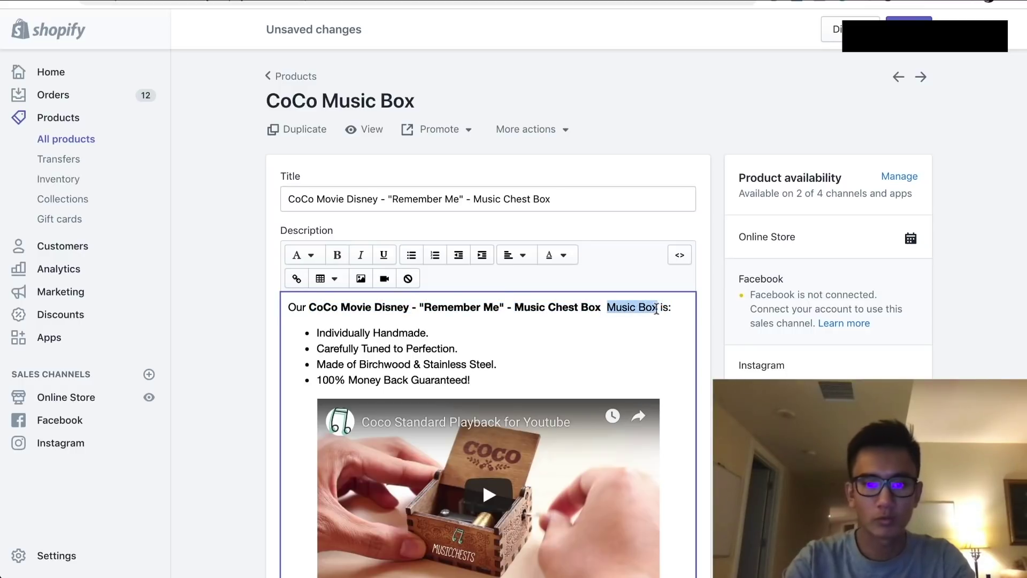
pyautogui.press('BackSpace')
pyautogui.click(604, 307)
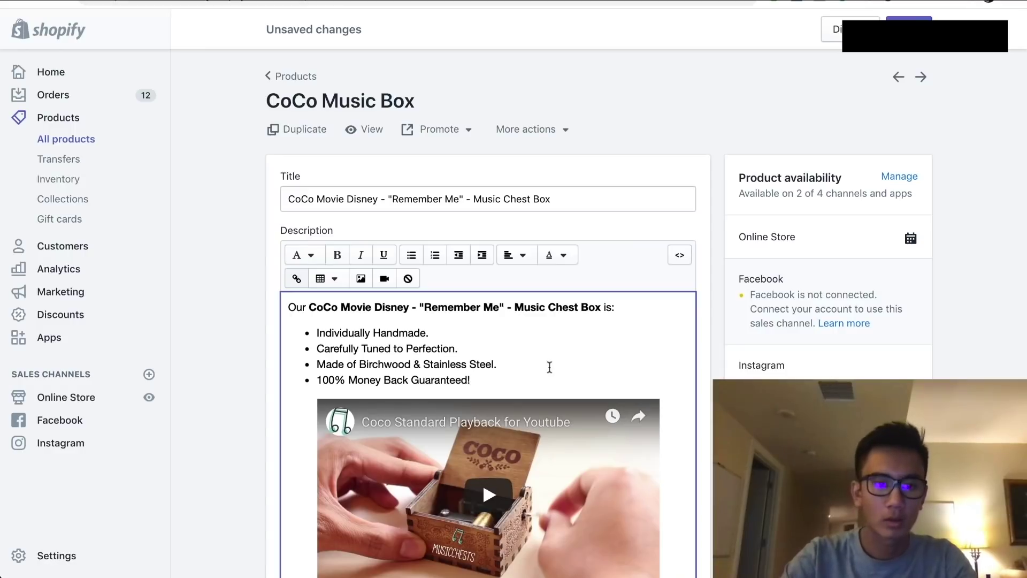
# Paste the product title onto a new line below the bullet list
pyautogui.scroll(-5, 550, 367)
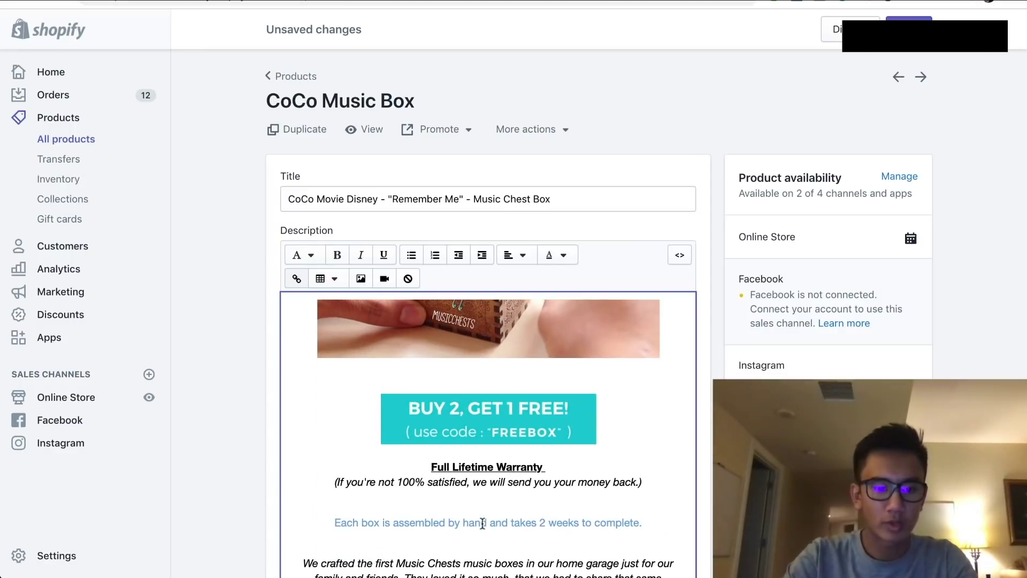
pyautogui.scroll(-2, 482, 524)
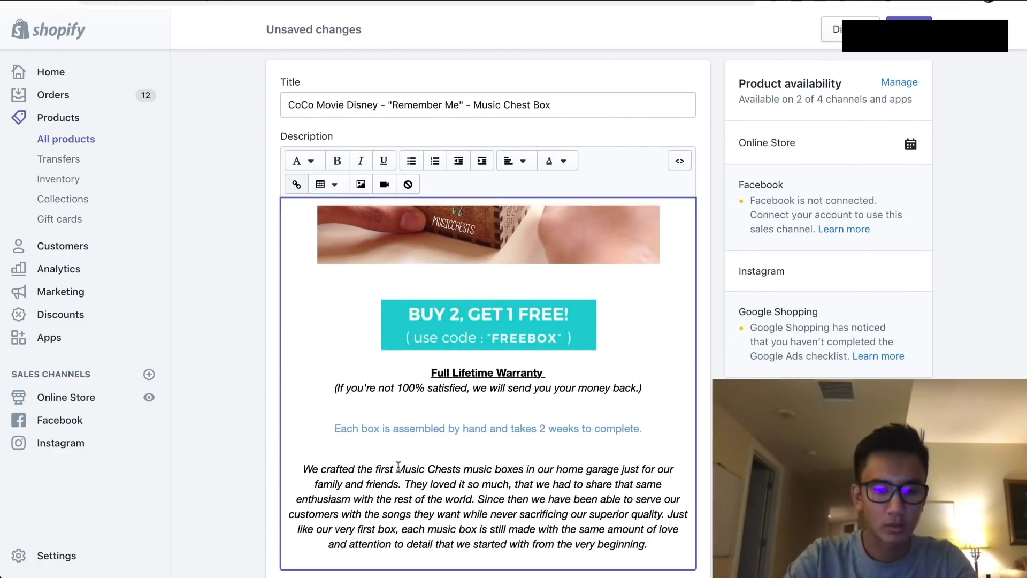
pyautogui.scroll(-3, 398, 467)
pyautogui.scroll(10, 398, 467)
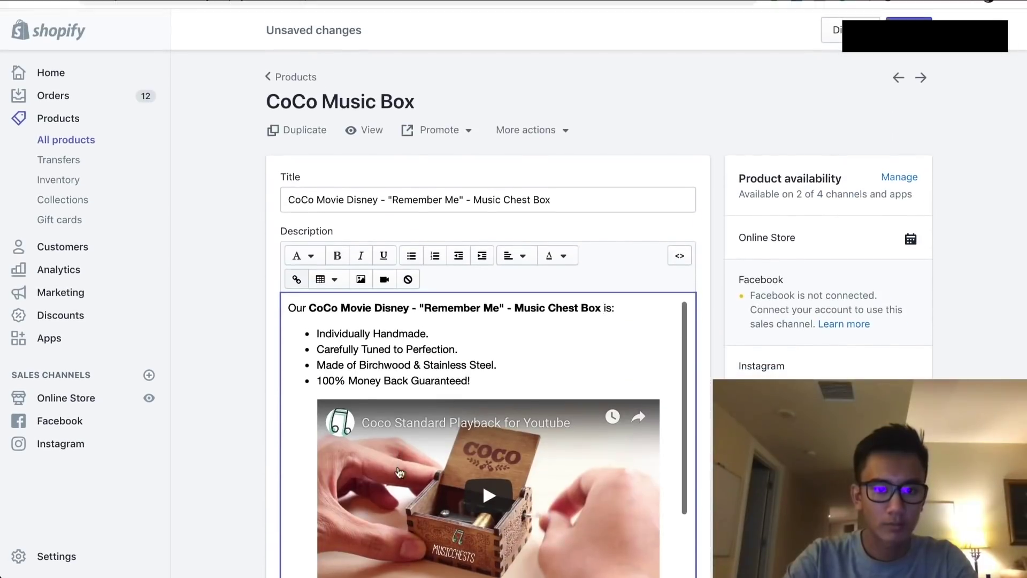
pyautogui.scroll(-1, 370, 350)
pyautogui.scroll(1, 433, 343)
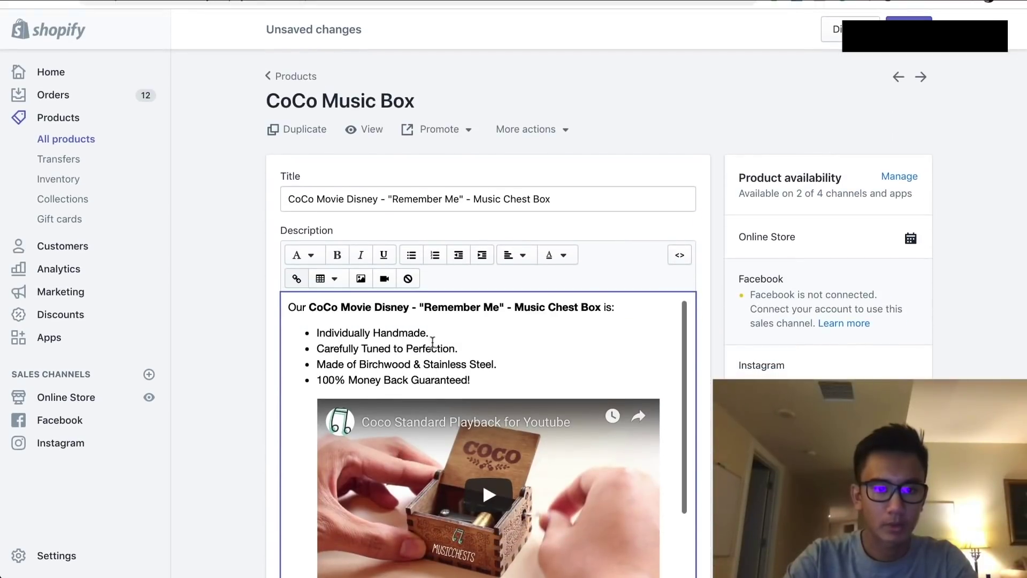
pyautogui.scroll(-4, 455, 353)
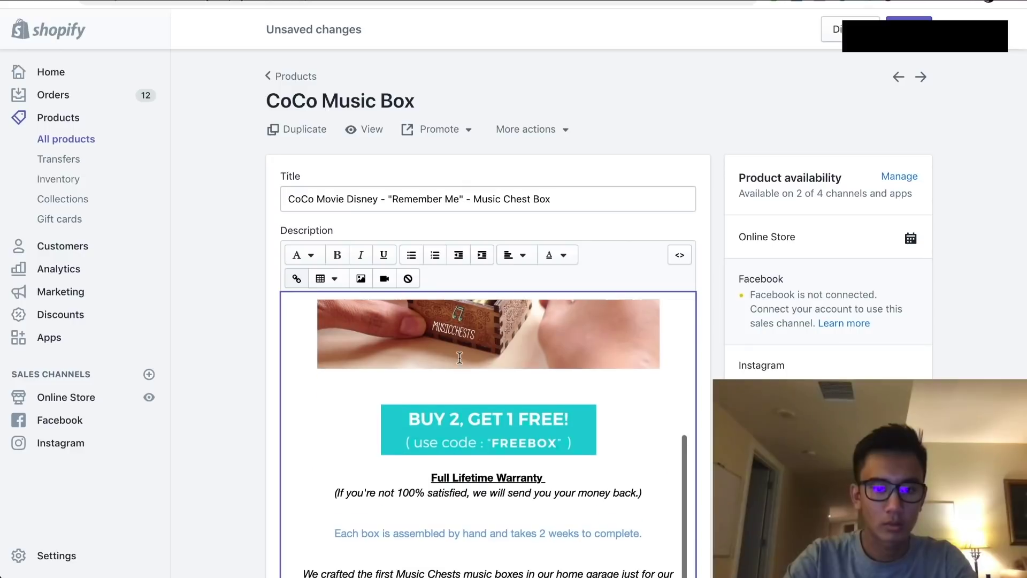
pyautogui.scroll(5, 460, 358)
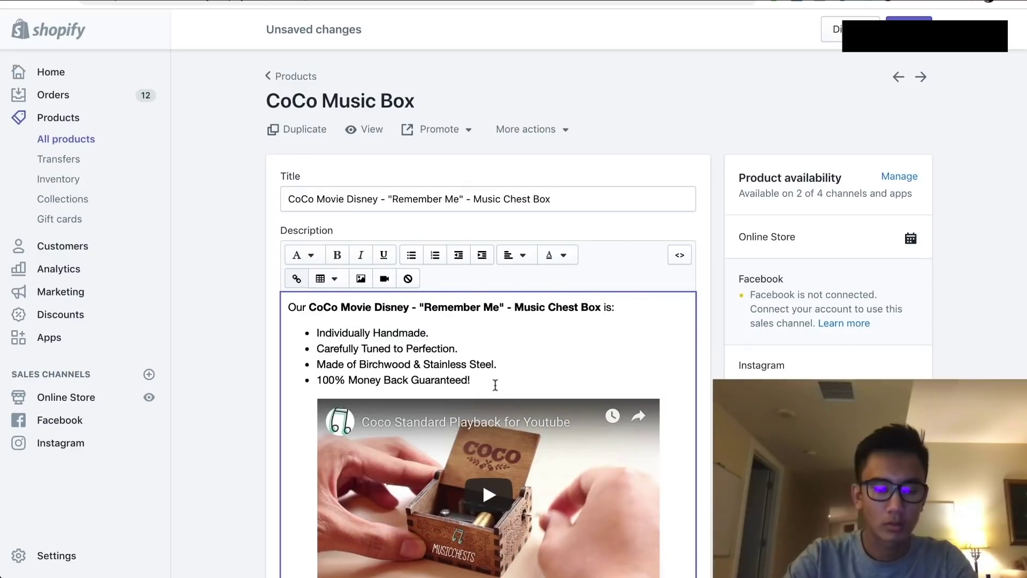
pyautogui.press('Return')
pyautogui.press('Return')
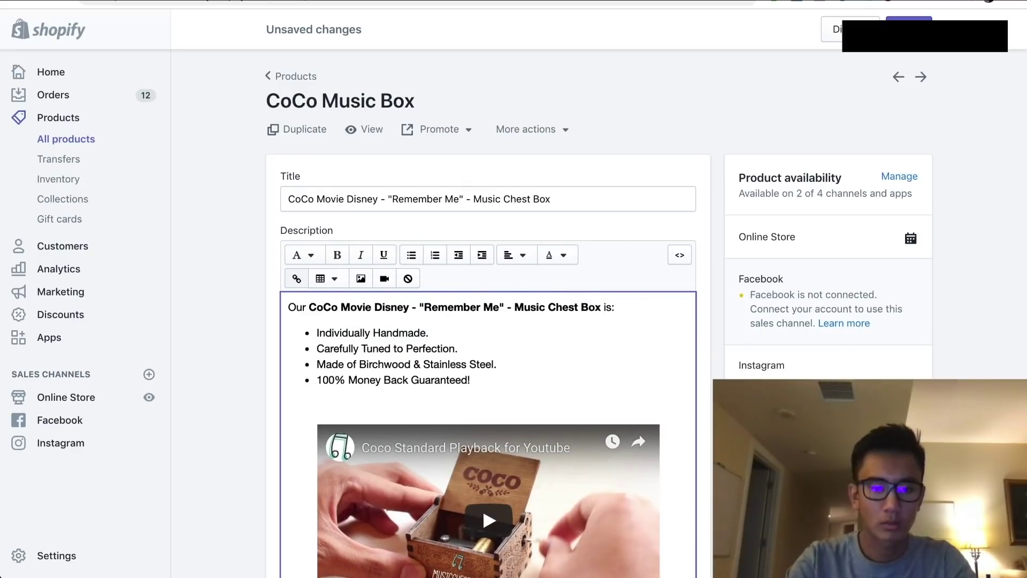
pyautogui.hotkey('ctrl', 'v')
# Center the pasted title line under the bullets and underline it
pyautogui.moveTo(566, 401); pyautogui.dragTo(261, 396)
pyautogui.hotkey('ctrl', 'c')
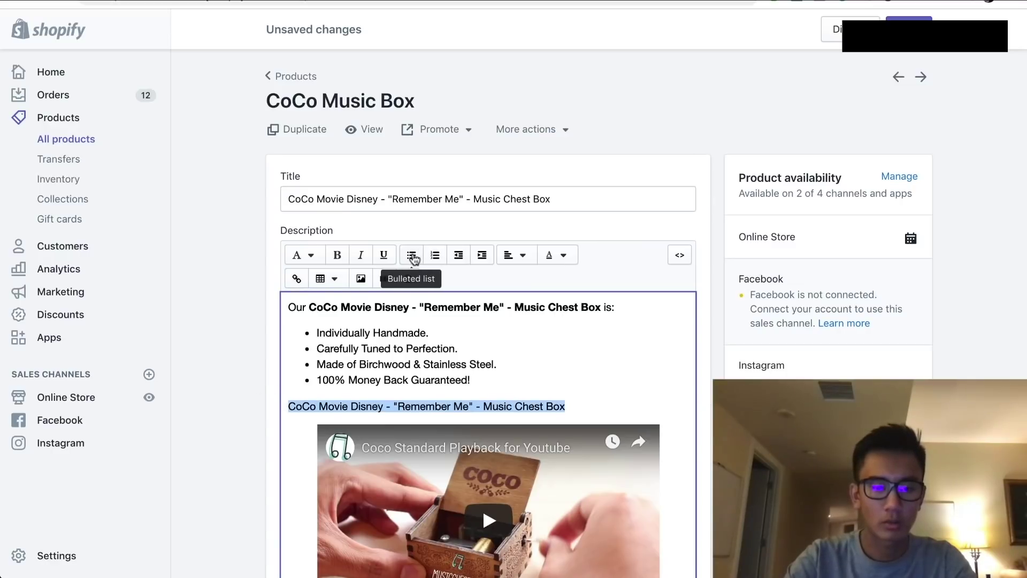
pyautogui.click(521, 258)
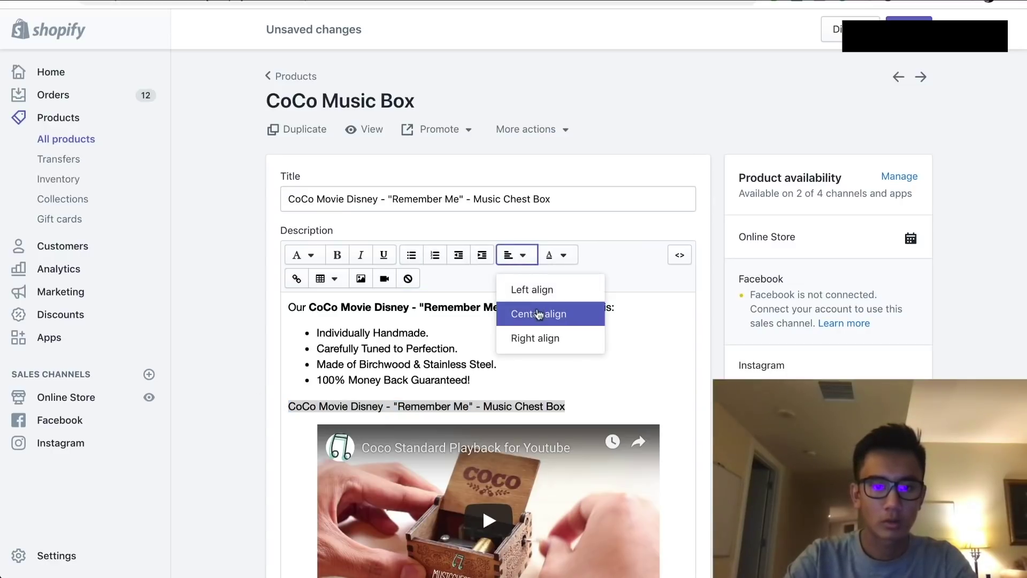
pyautogui.click(542, 314)
pyautogui.click(381, 261)
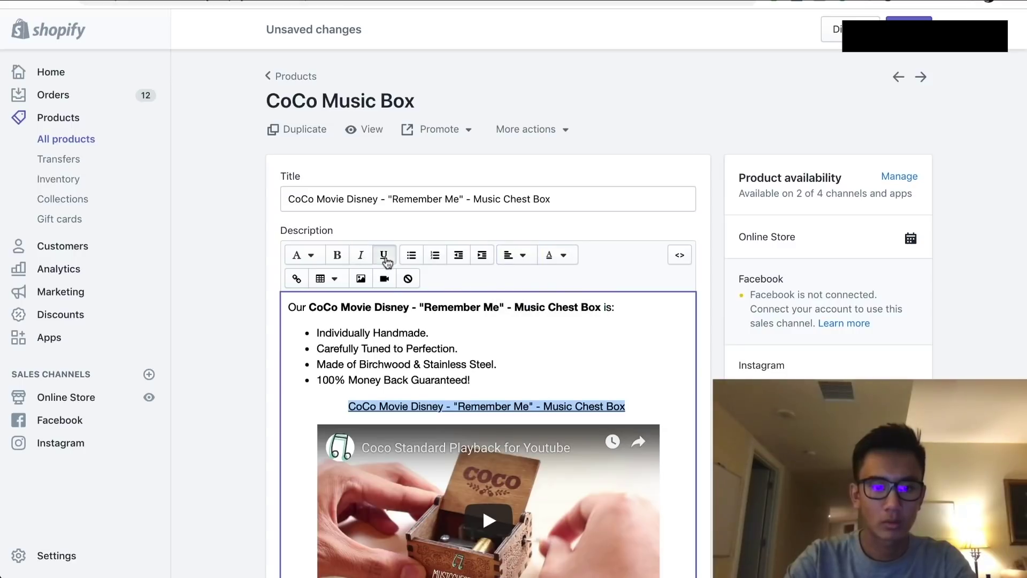
pyautogui.click(441, 372)
# Paste the product title below the warranty text, then delete that line again
pyautogui.scroll(-5, 441, 371)
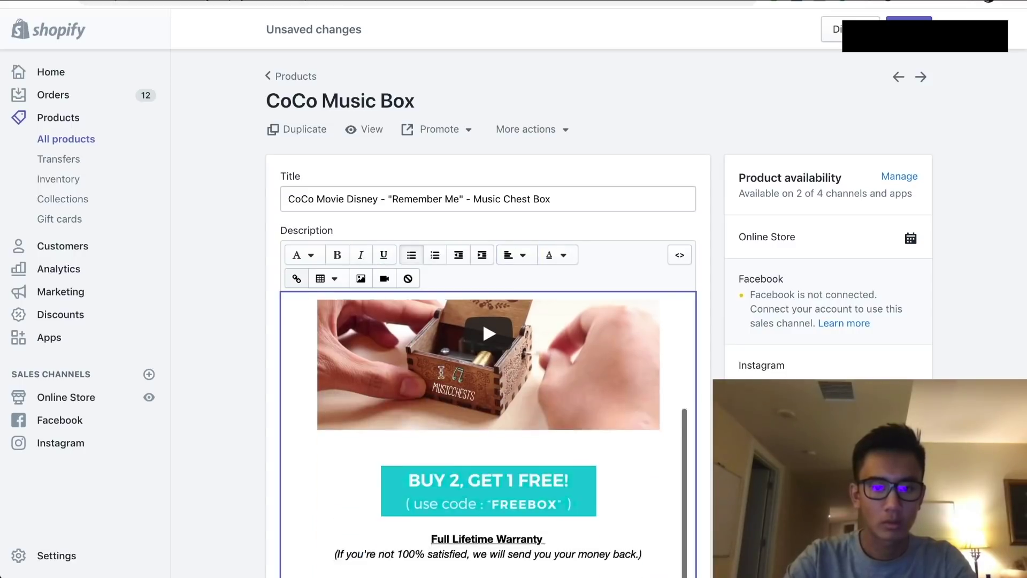
pyautogui.scroll(-2, 444, 501)
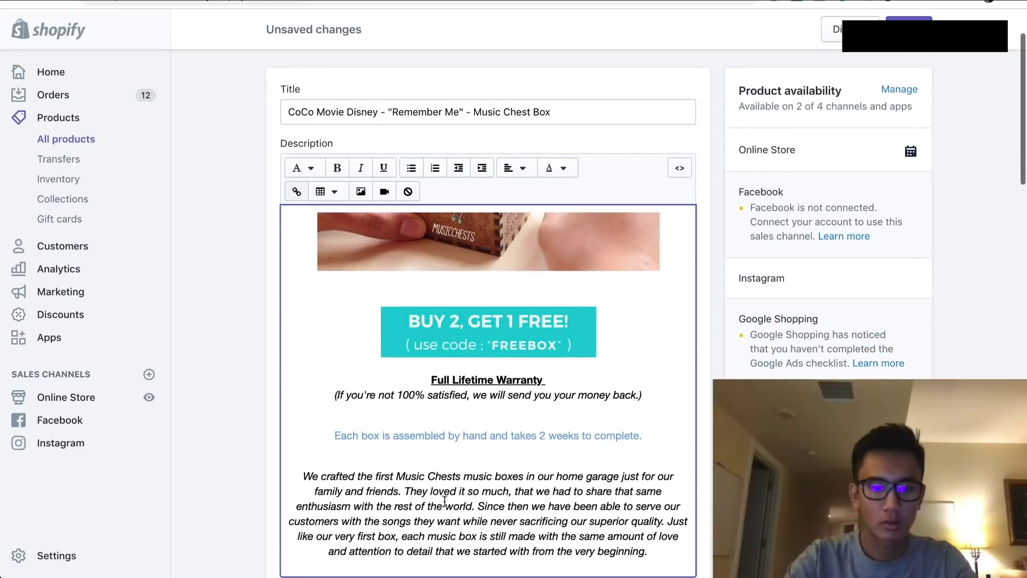
pyautogui.hotkey('ctrl', 'v')
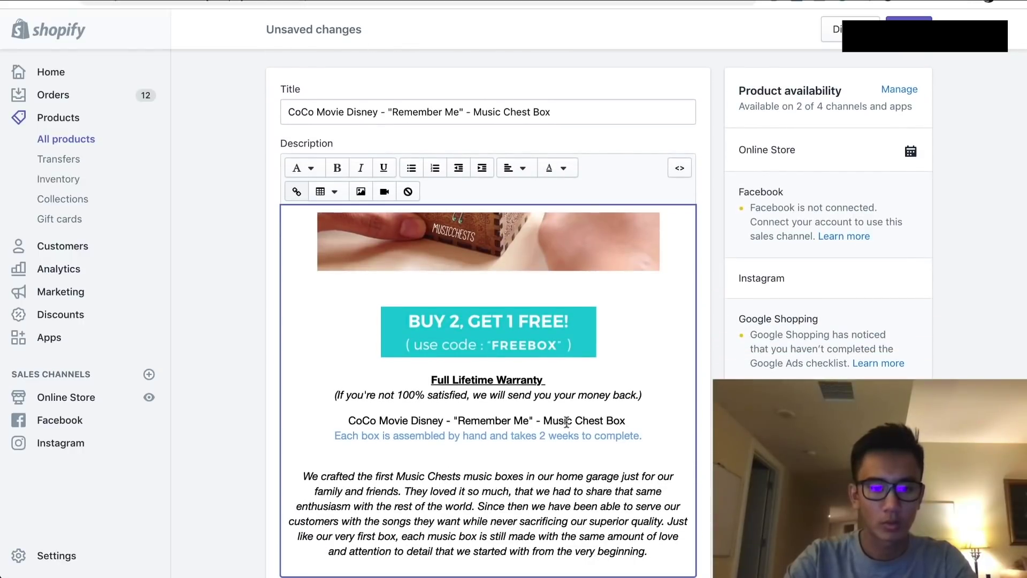
pyautogui.press('Return')
pyautogui.press('Return')
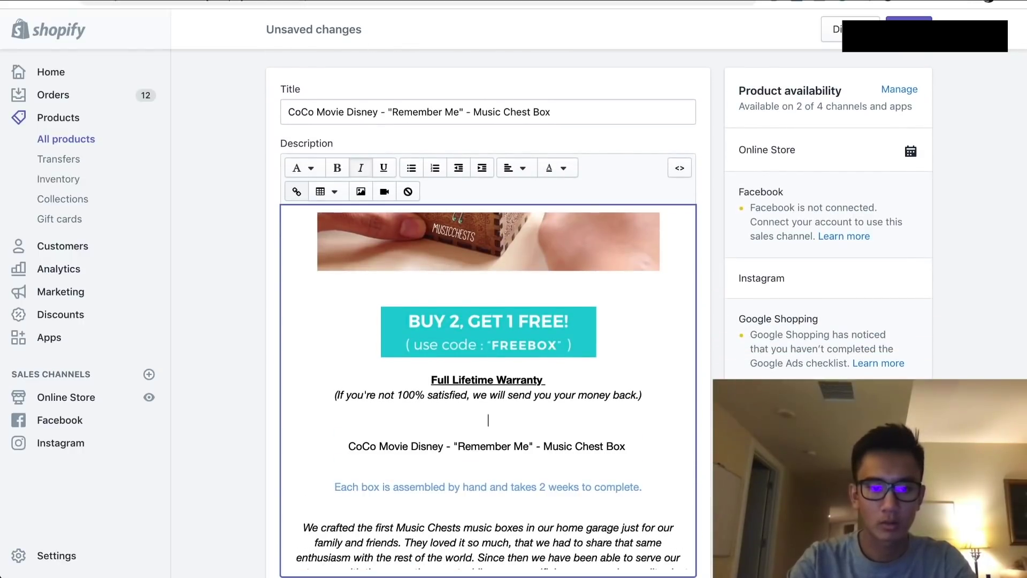
pyautogui.press('BackSpace')
pyautogui.click(651, 429)
pyautogui.press('Delete')
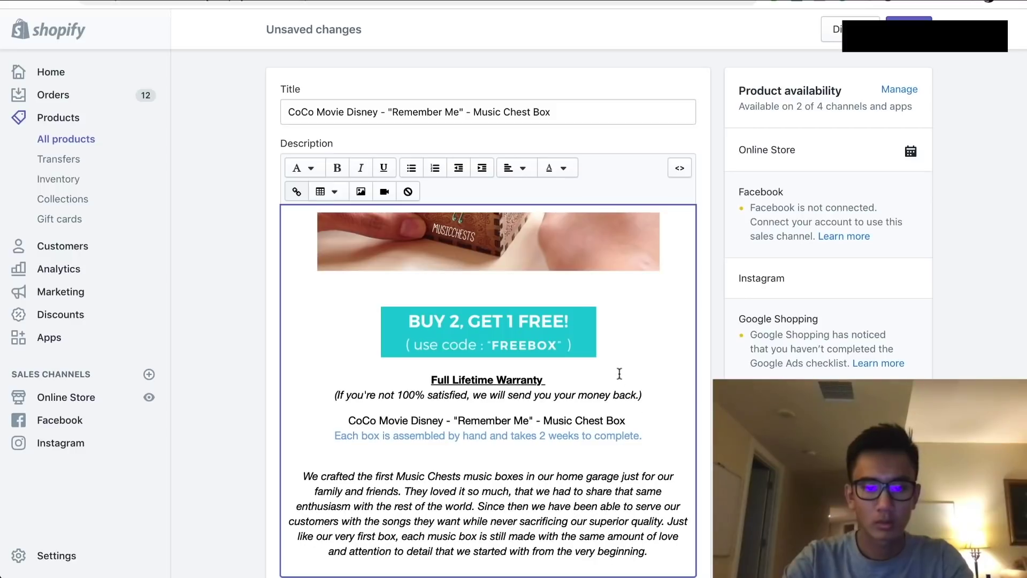
pyautogui.press('super+BackSpace')
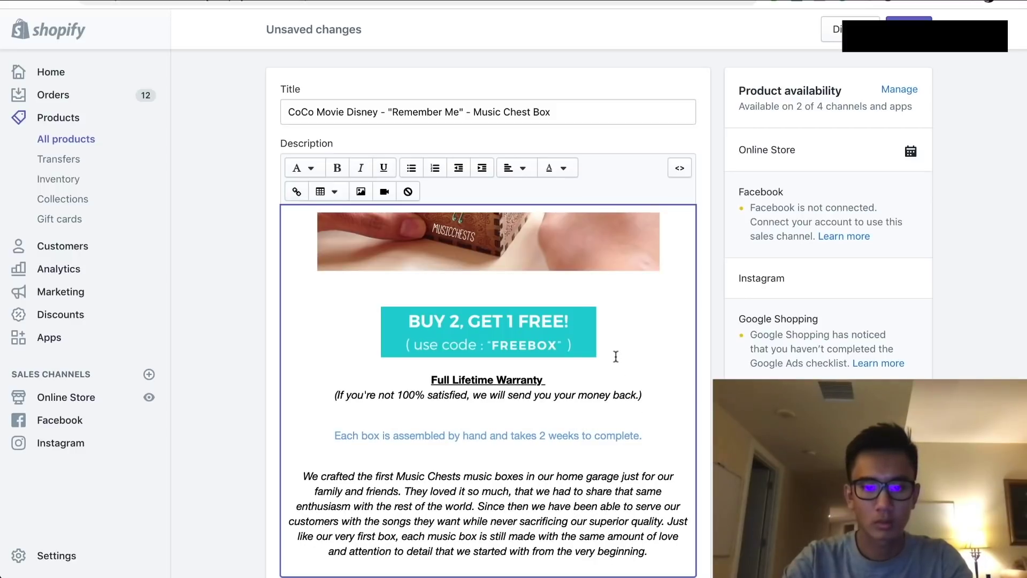
# Add a centred, bold copy of the product title on a new line below the FREEBOX banner
pyautogui.click(616, 355)
pyautogui.press('Return')
pyautogui.press('Return')
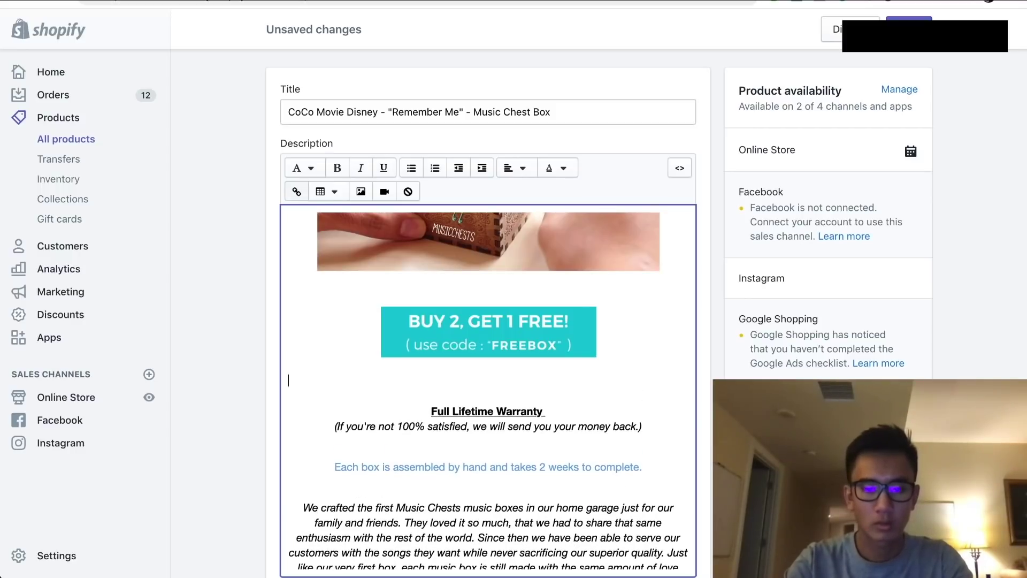
pyautogui.press('super+v')
pyautogui.moveTo(572, 374); pyautogui.dragTo(315, 384)
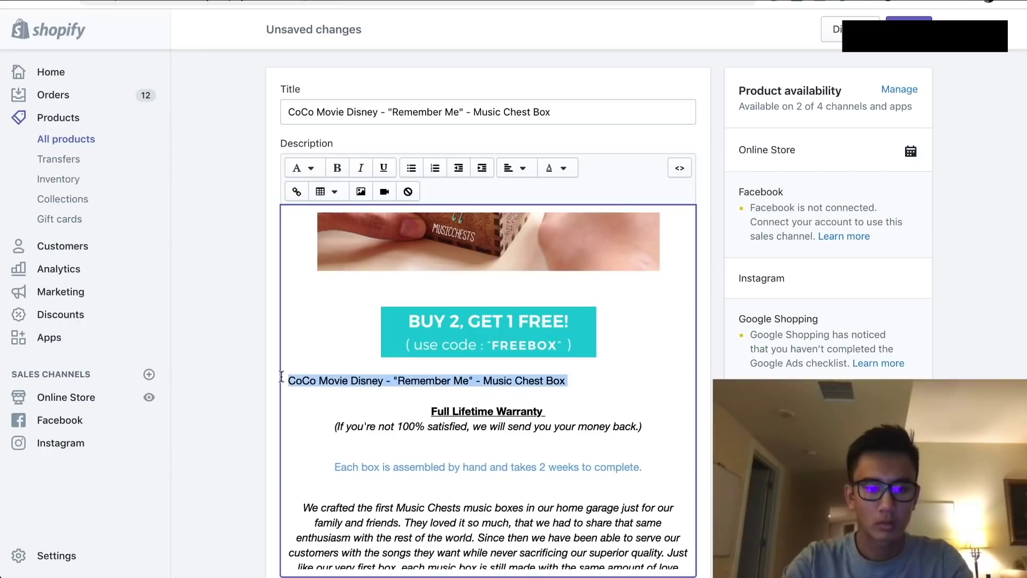
pyautogui.click(524, 169)
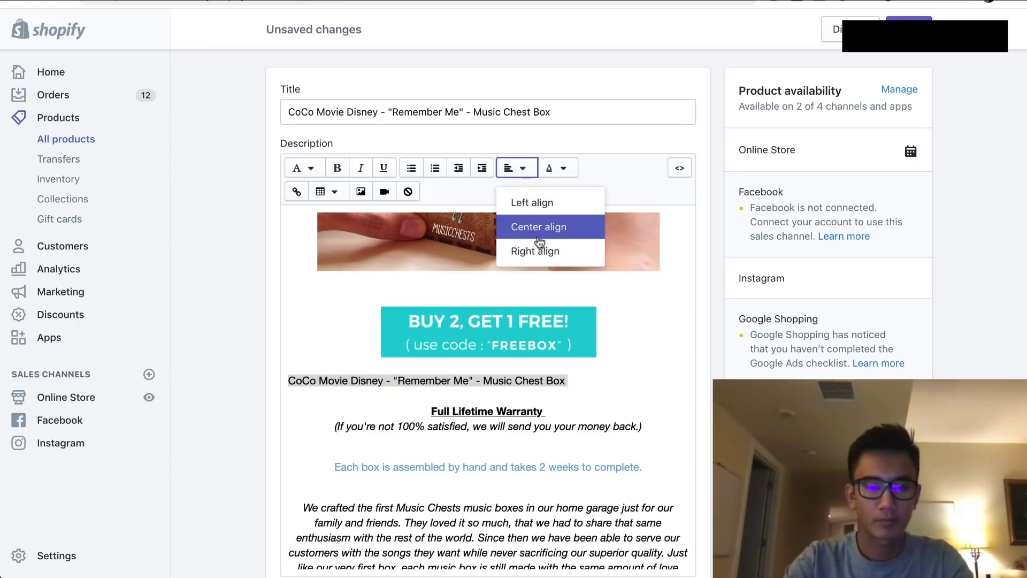
pyautogui.click(517, 228)
pyautogui.click(341, 167)
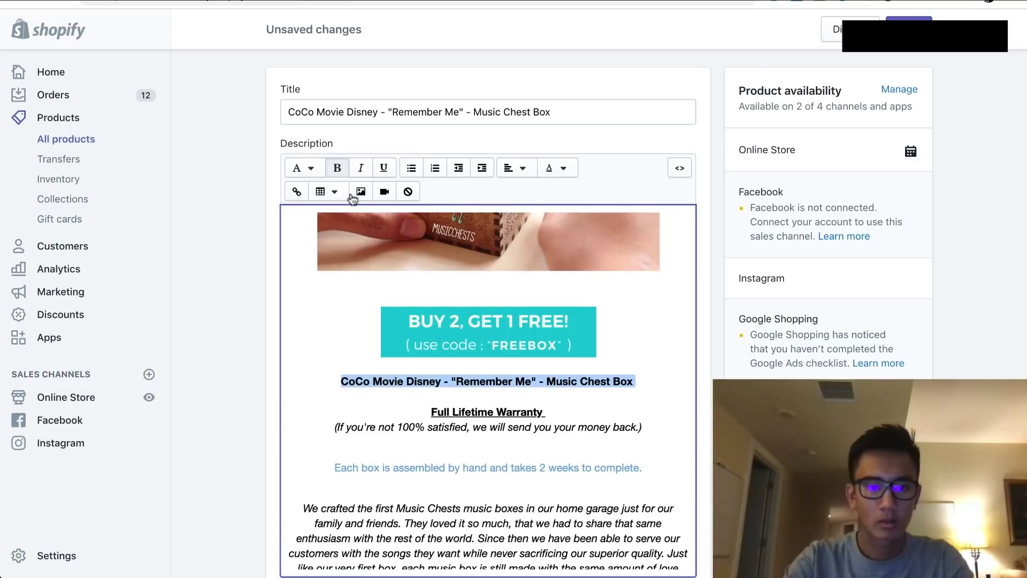
pyautogui.click(404, 444)
# Reapply underline to the centred title line under the bullets
pyautogui.scroll(-1, 407, 442)
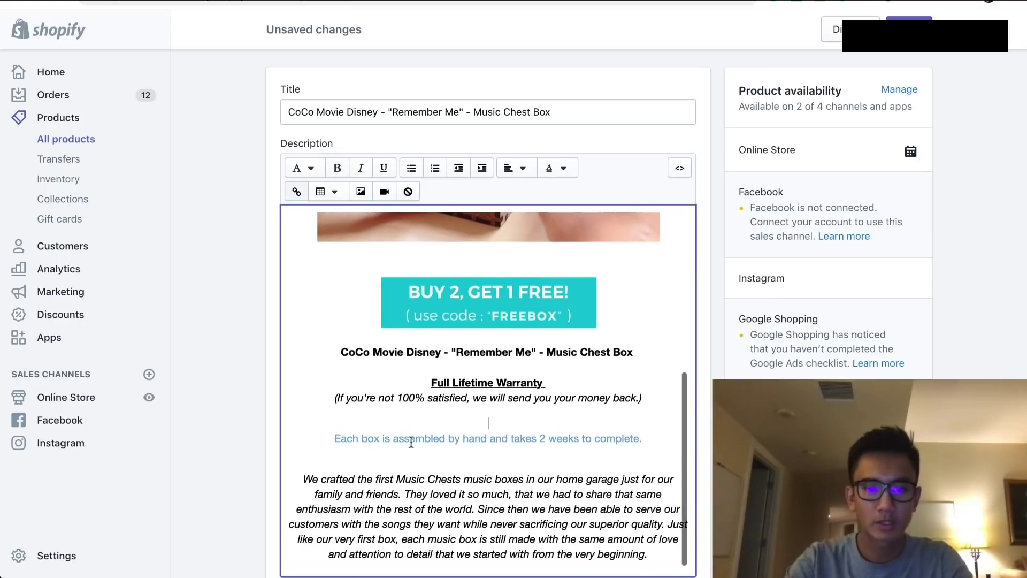
pyautogui.scroll(5, 541, 385)
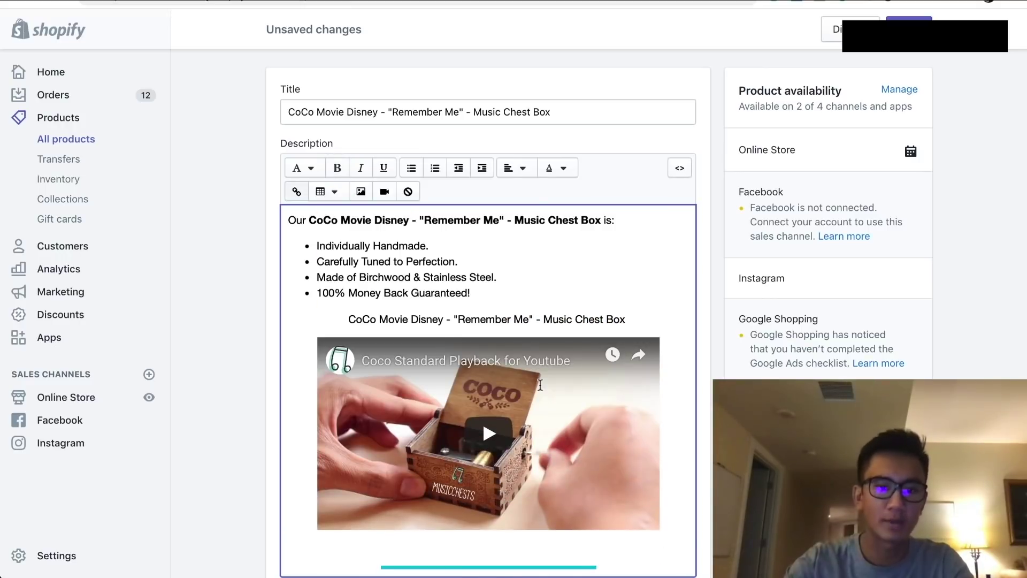
pyautogui.moveTo(400, 335); pyautogui.dragTo(334, 323)
pyautogui.hotkey('ctrl', 'c')
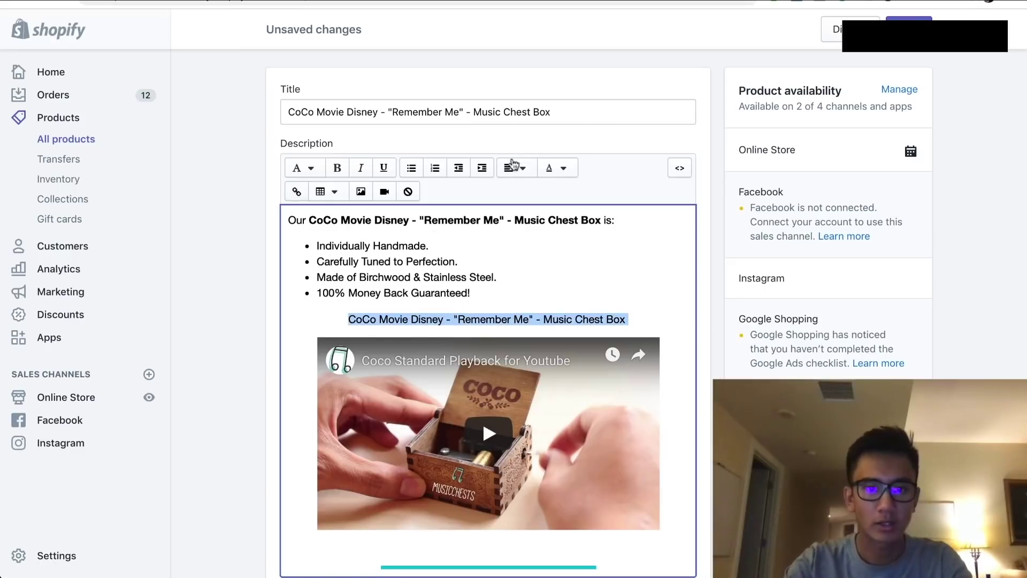
pyautogui.click(383, 167)
pyautogui.click(280, 367)
# Give the main and second product images the alt text CoCo Movie Disney - "Remember Me" - Music Chest Box
pyautogui.scroll(-9, 280, 367)
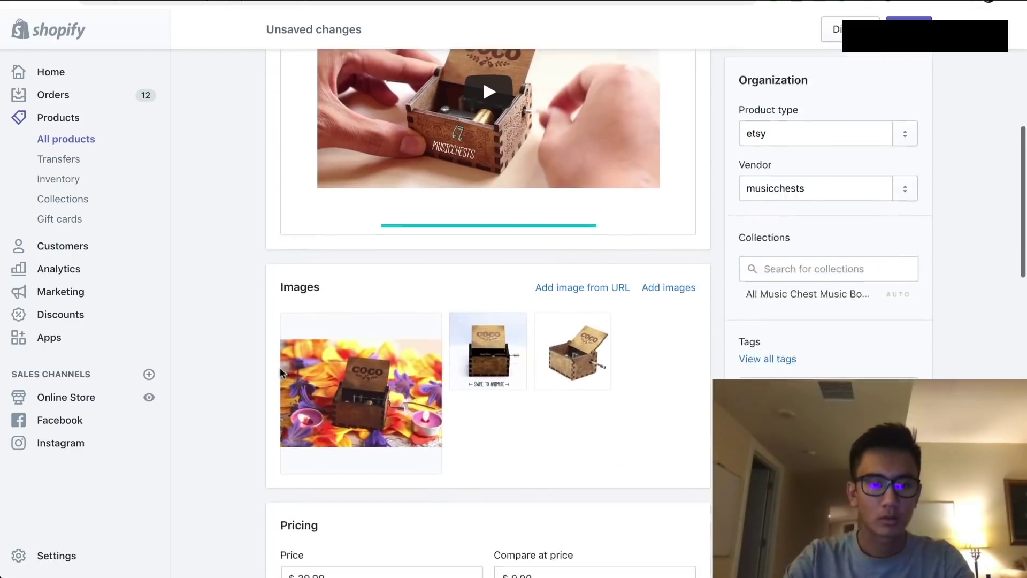
pyautogui.moveTo(397, 246)
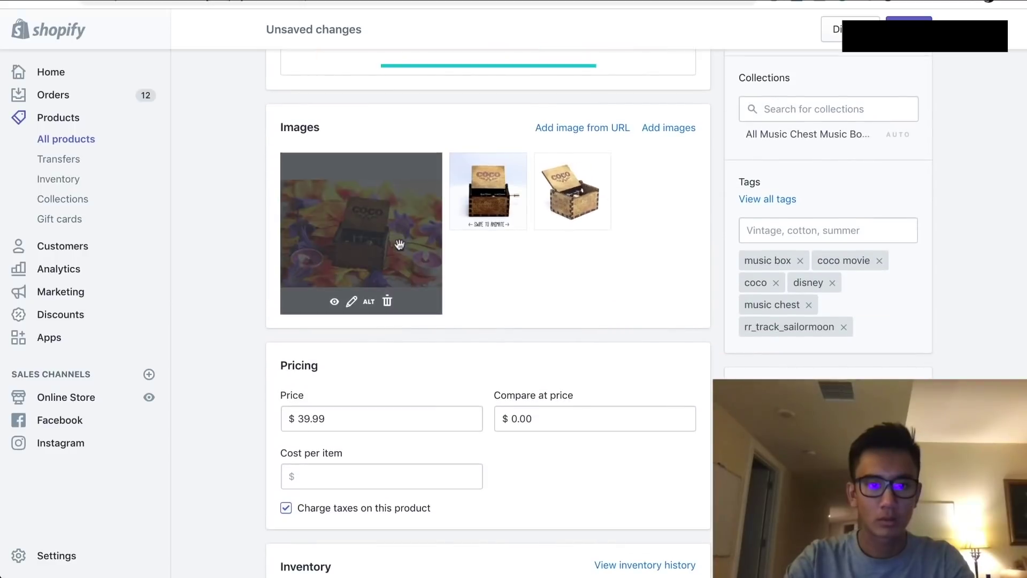
pyautogui.click(374, 301)
pyautogui.click(543, 175)
pyautogui.hotkey('ctrl', 'v')
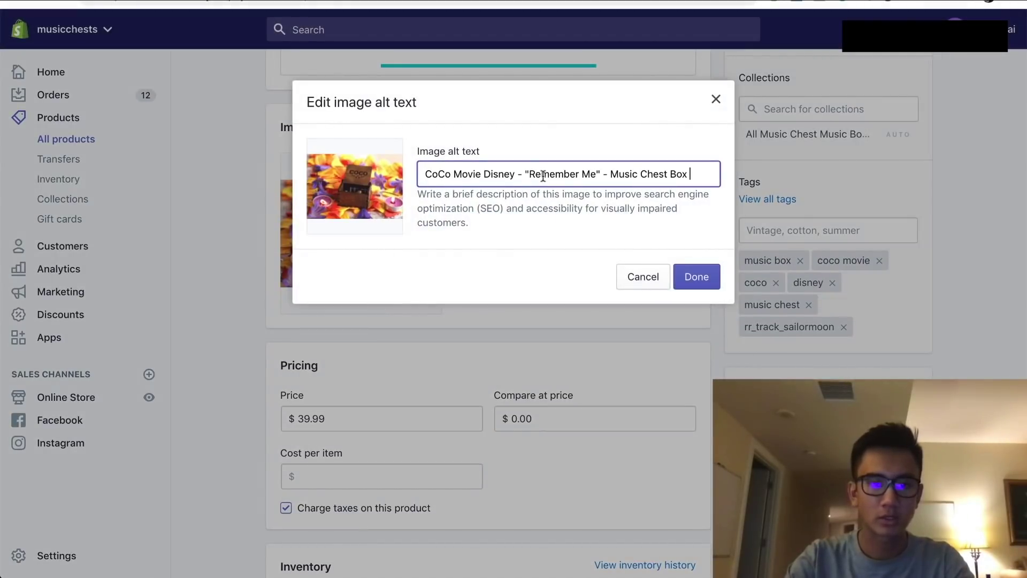
pyautogui.click(704, 286)
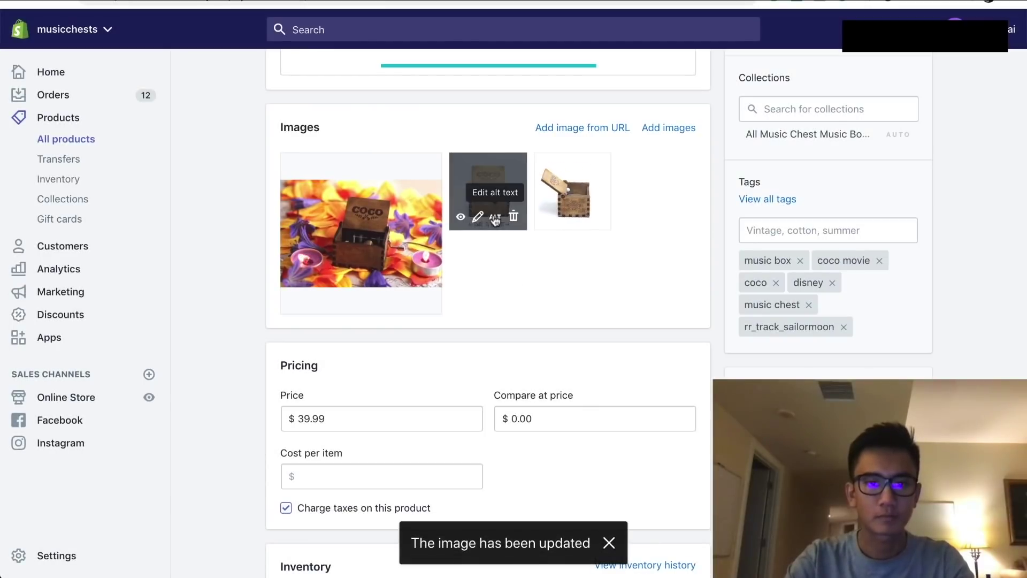
pyautogui.click(493, 216)
pyautogui.click(538, 164)
pyautogui.hotkey('ctrl', 'v')
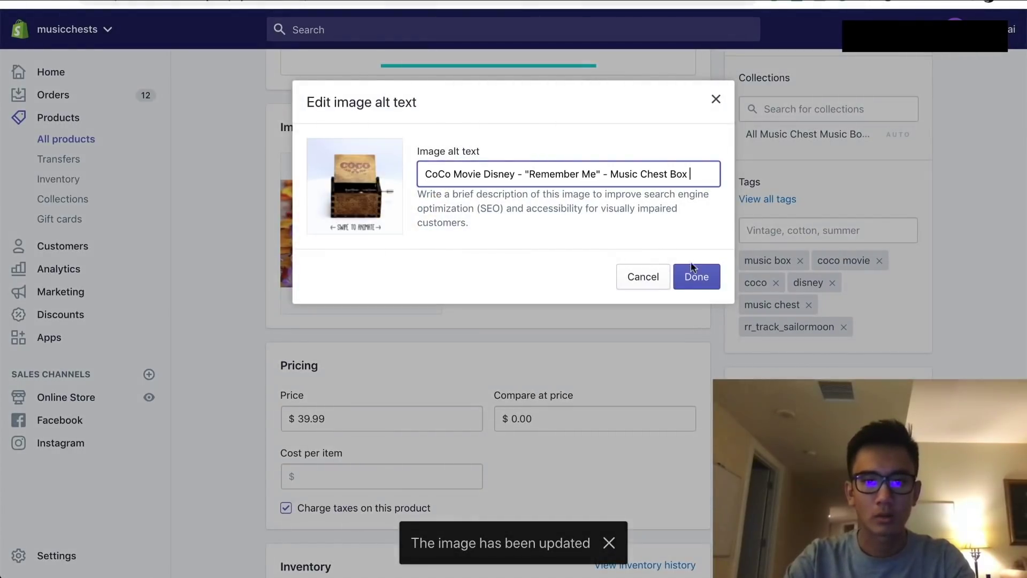
pyautogui.click(694, 279)
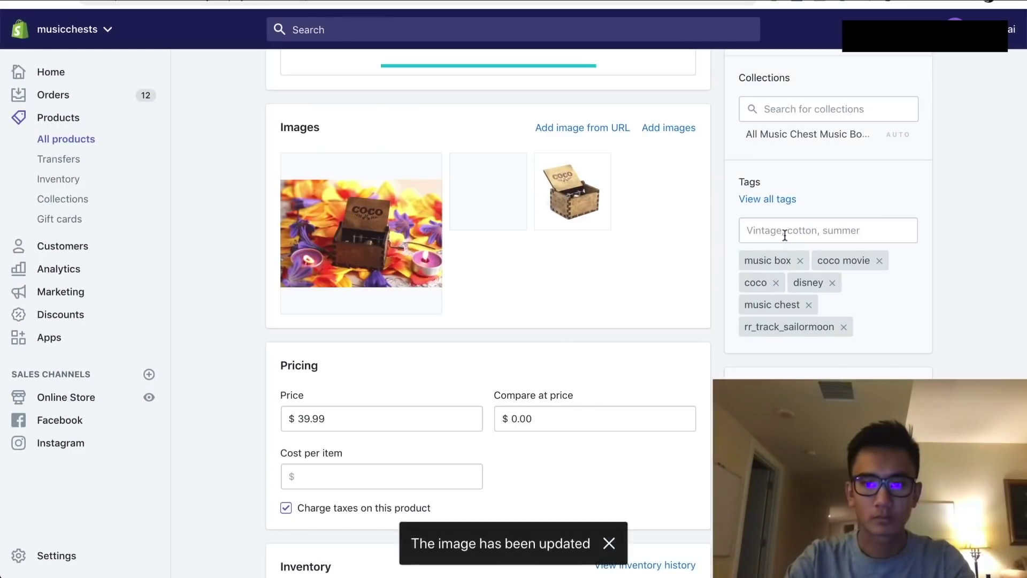
# Paste the product title into the tags field and as the wooden-box image's alt text
pyautogui.click(785, 233)
pyautogui.hotkey('ctrl', 'v')
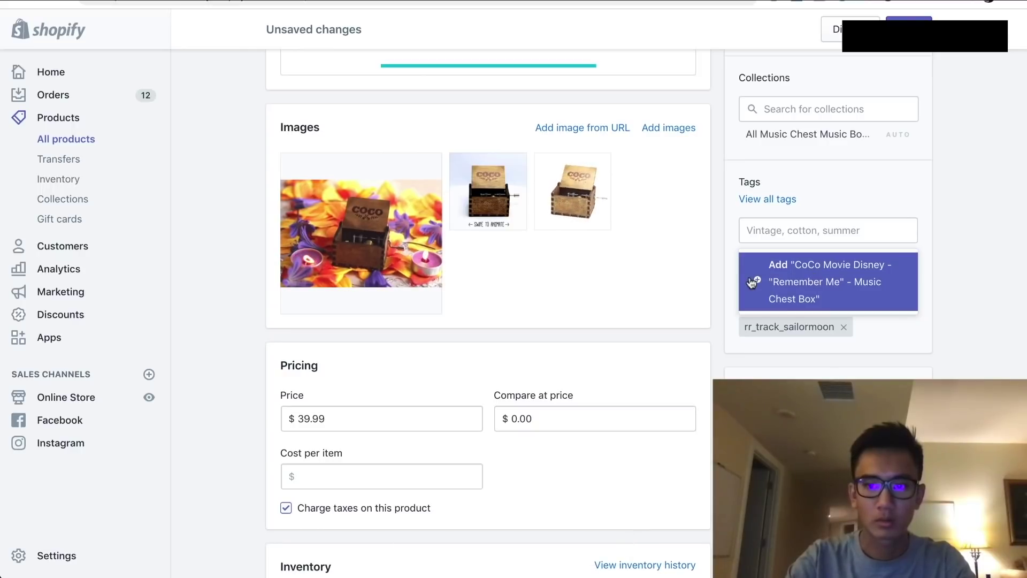
pyautogui.click(581, 220)
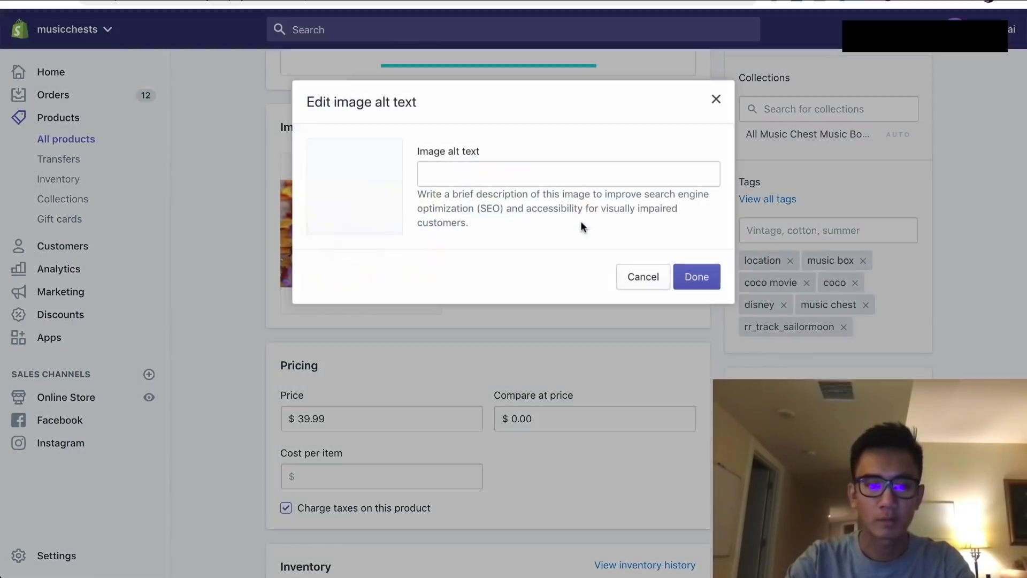
pyautogui.click(557, 177)
pyautogui.hotkey('ctrl', 'v')
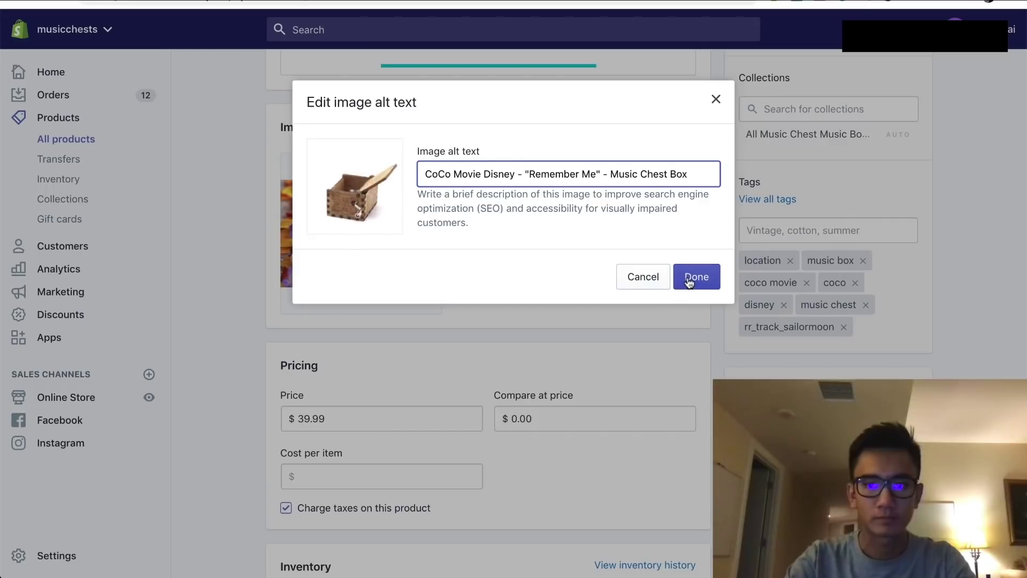
pyautogui.click(687, 275)
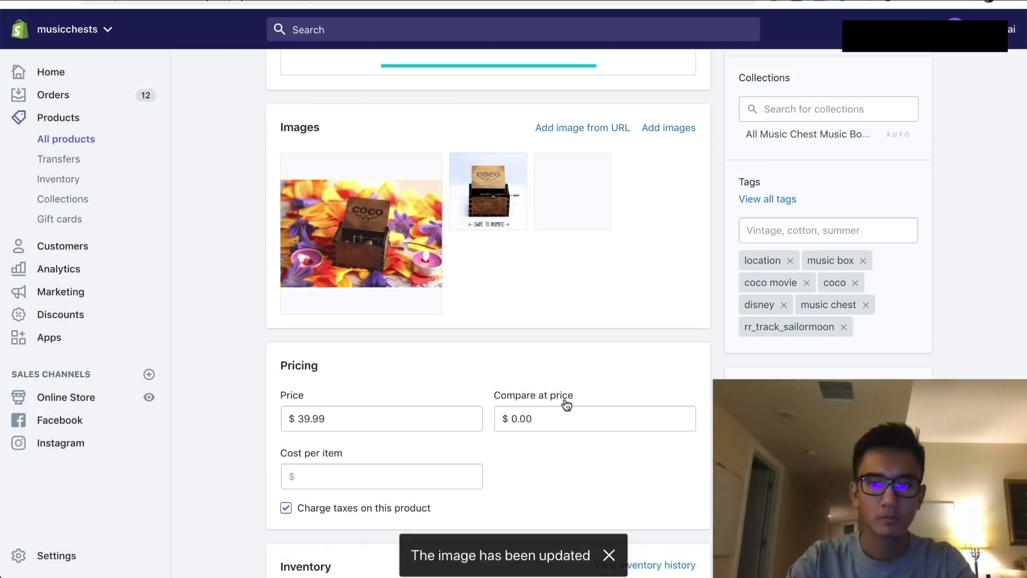
# Replace the SEO page title with CoCo Movie Disney - "Remember Me" - Music Chest Box
pyautogui.scroll(-7, 565, 399)
pyautogui.scroll(-10, 565, 403)
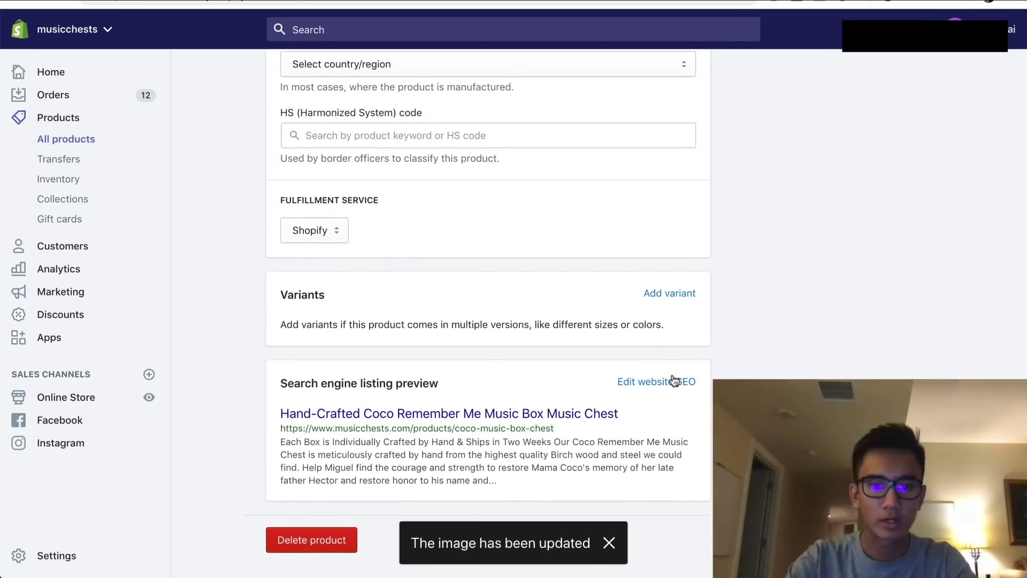
pyautogui.click(670, 380)
pyautogui.scroll(-3, 586, 357)
pyautogui.tripleClick(591, 387)
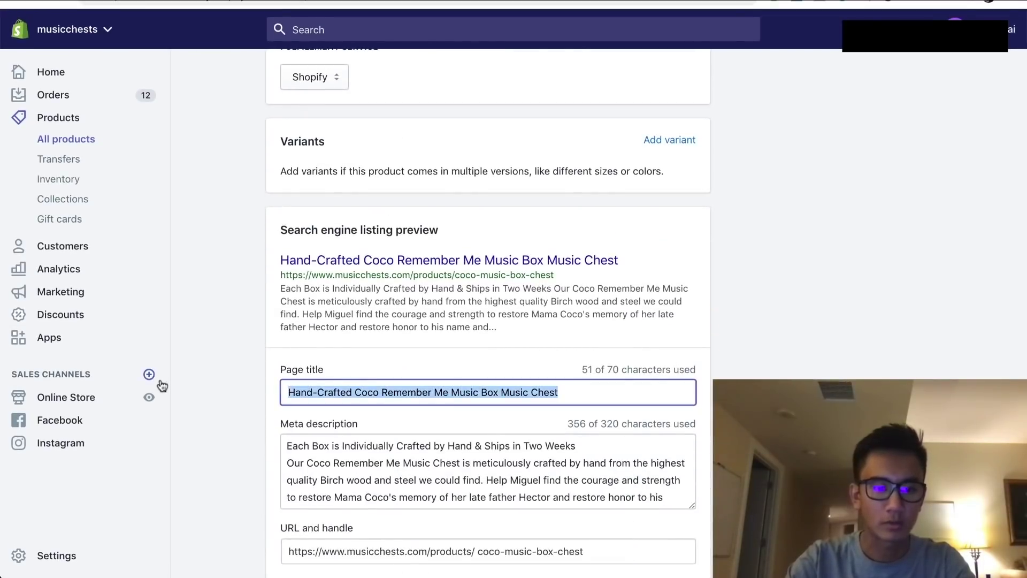
pyautogui.hotkey('ctrl', 'v')
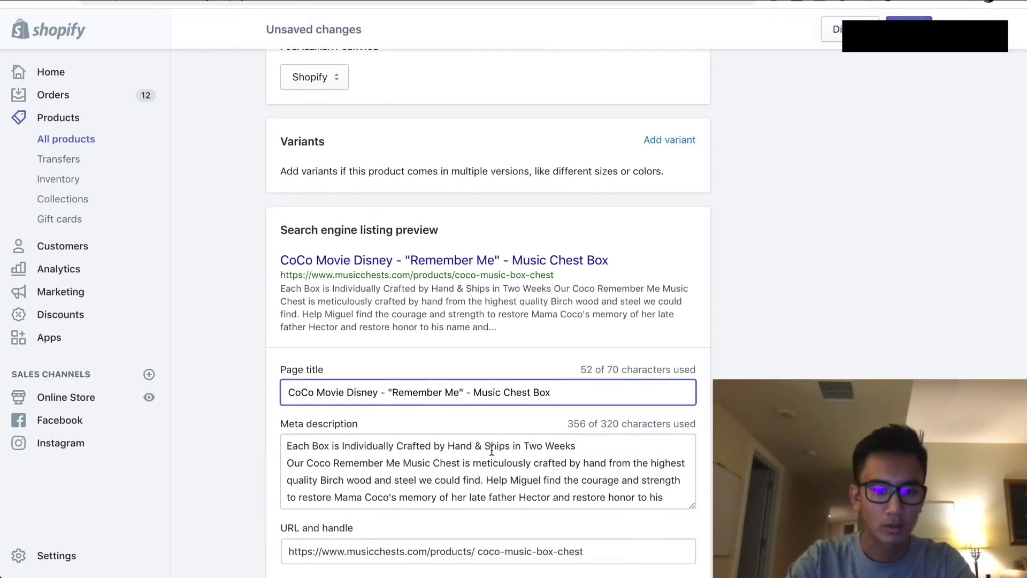
# Replace the meta description's first line with the product title, followed by a blank line
pyautogui.scroll(-2, 492, 451)
pyautogui.scroll(2, 571, 451)
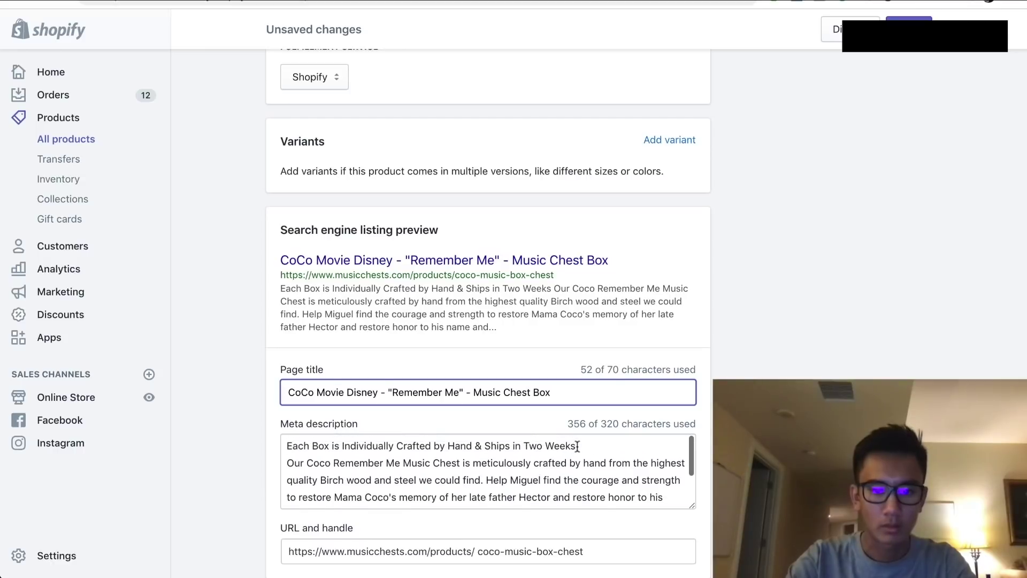
pyautogui.moveTo(577, 445); pyautogui.dragTo(252, 431)
pyautogui.hotkey('ctrl', 'v')
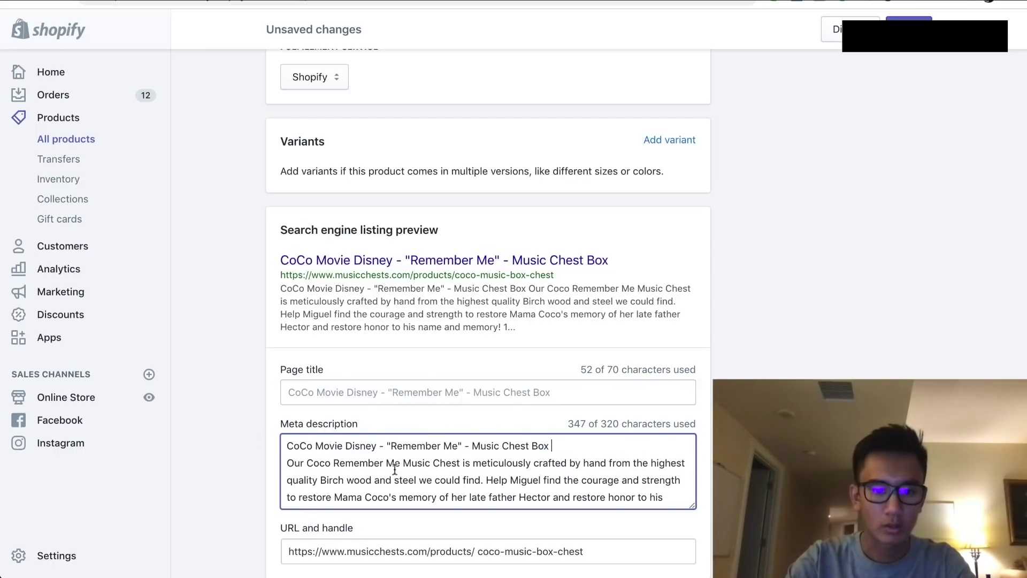
pyautogui.press('Return')
pyautogui.scroll(20, 287, 425)
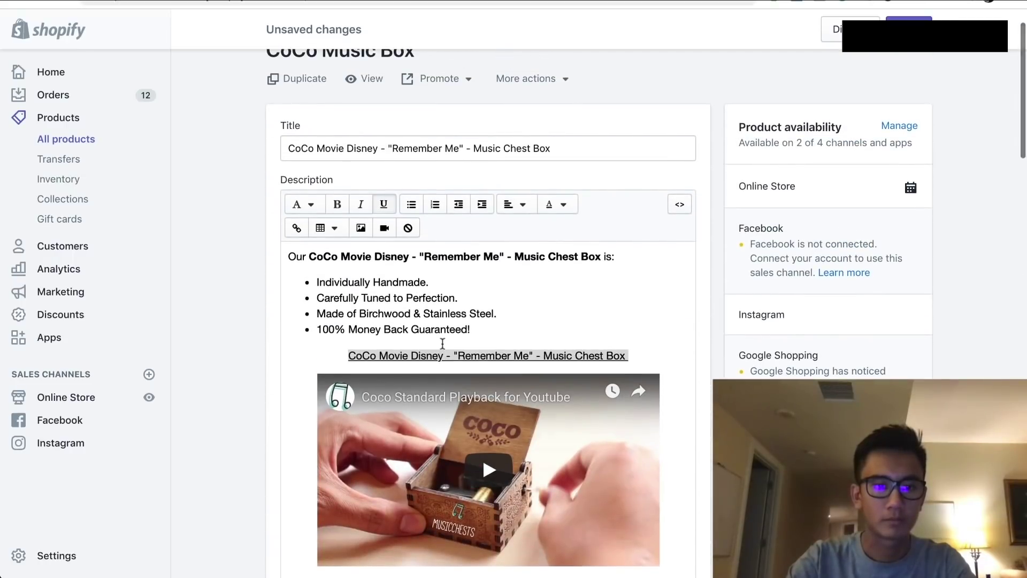
pyautogui.scroll(-5, 442, 343)
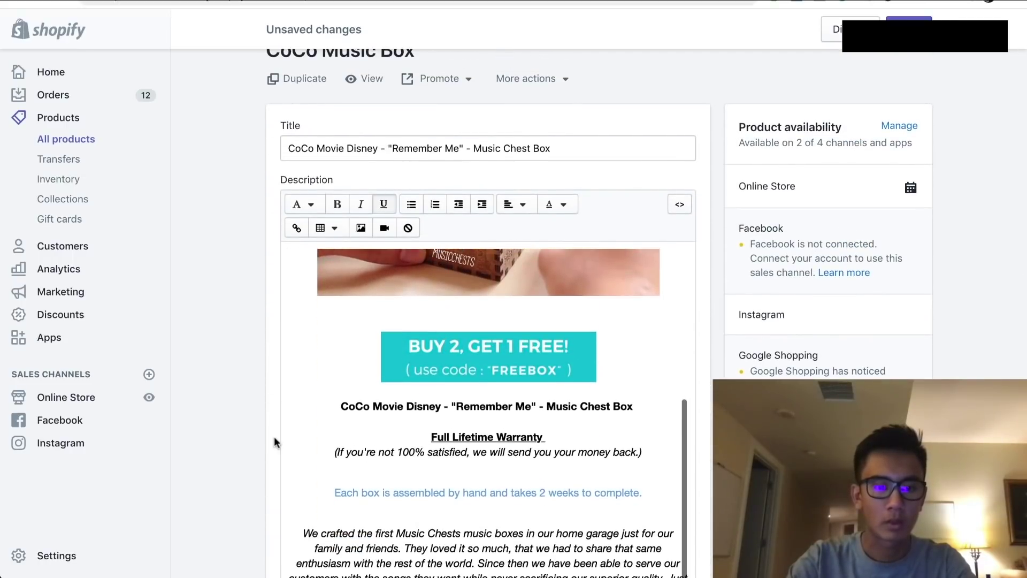
pyautogui.scroll(-20, 274, 435)
pyautogui.scroll(2, 274, 439)
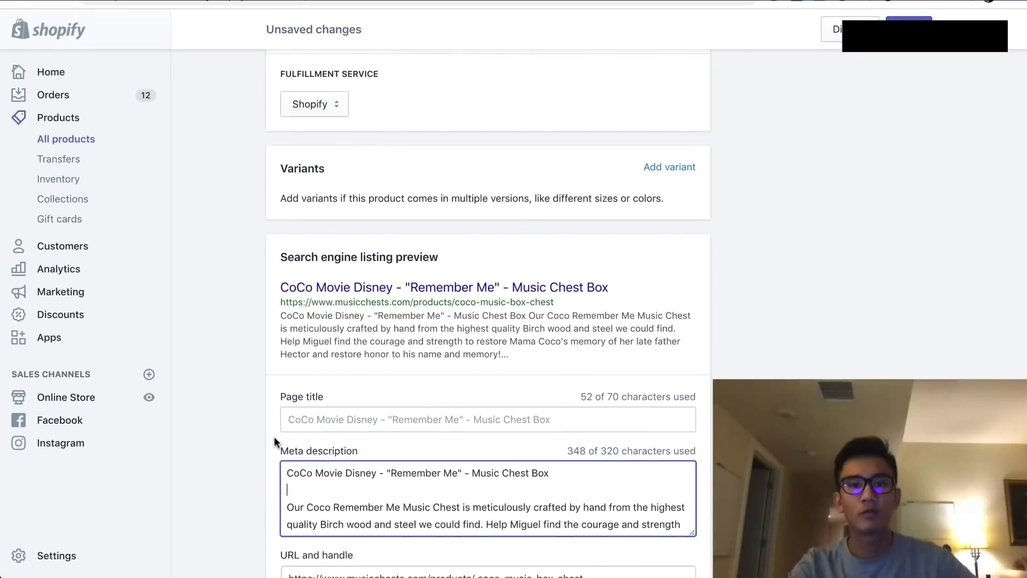
pyautogui.scroll(-2, 274, 438)
pyautogui.scroll(2, 274, 439)
pyautogui.scroll(15, 274, 436)
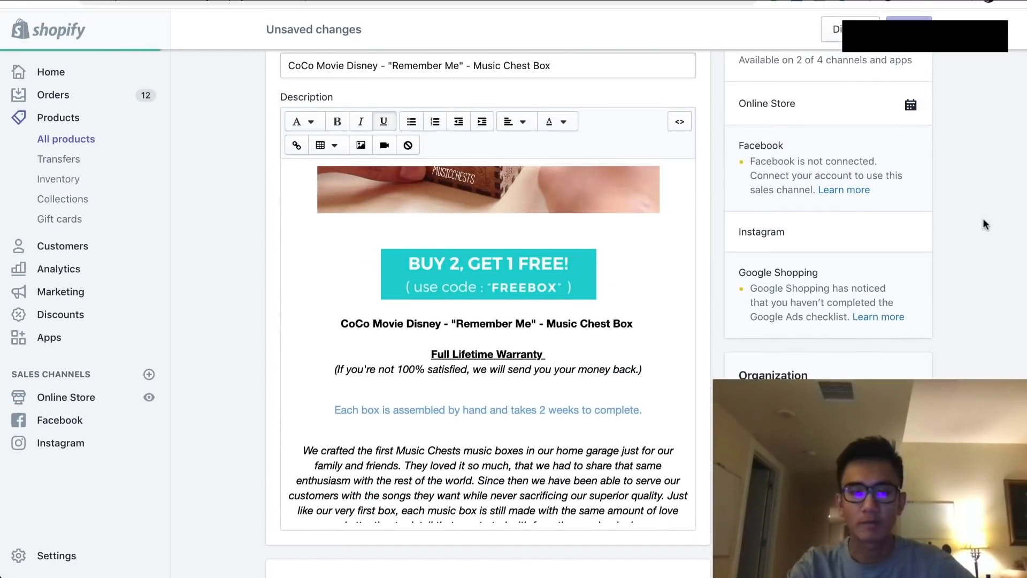
pyautogui.scroll(3, 983, 220)
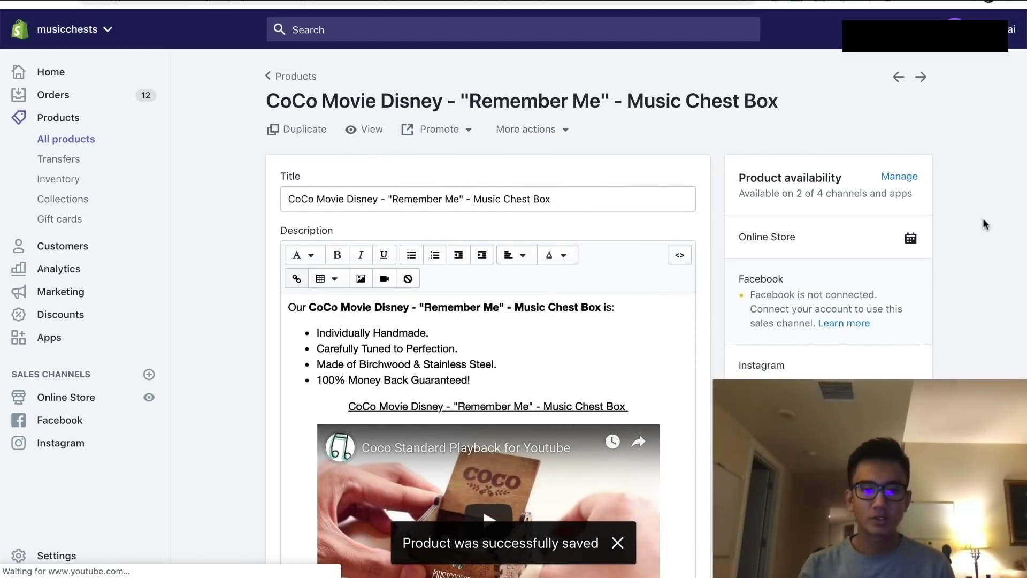
pyautogui.scroll(-6, 986, 224)
# Insert a blank line right after the BUY 2, GET 1 FREE banner in the CoCo description
pyautogui.scroll(-5, 530, 356)
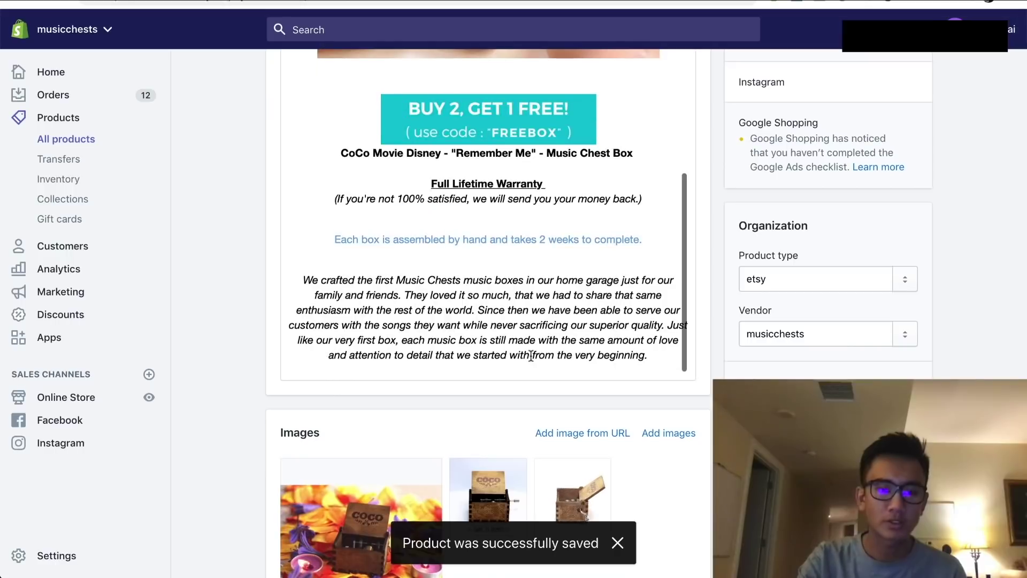
pyautogui.scroll(-15, 374, 275)
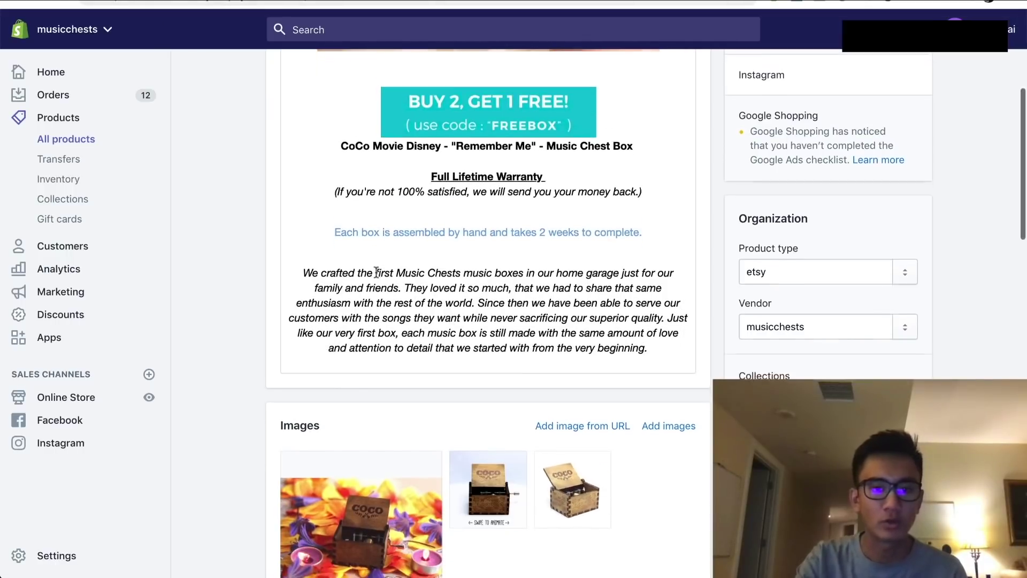
pyautogui.scroll(15, 374, 275)
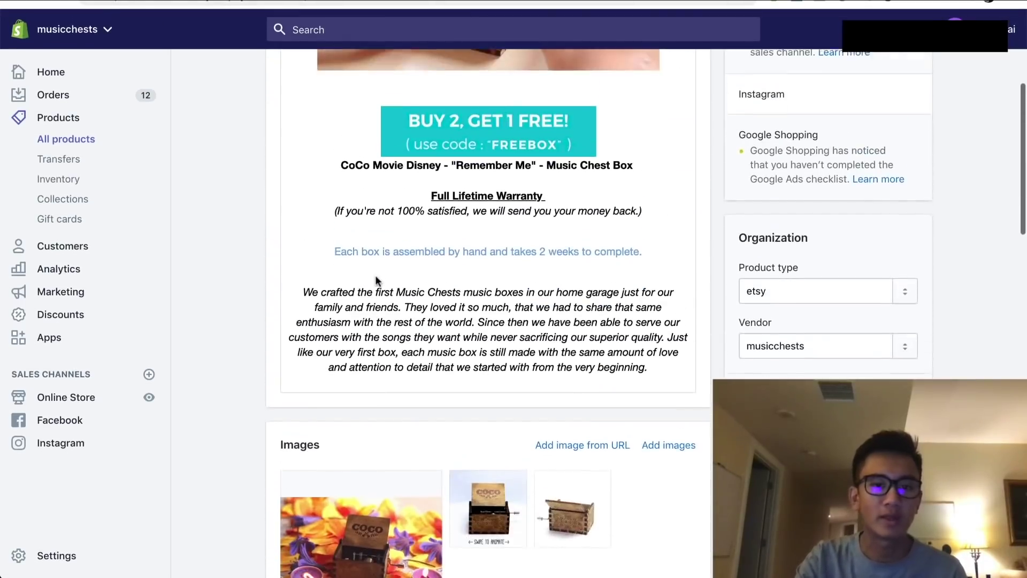
pyautogui.scroll(-2, 403, 199)
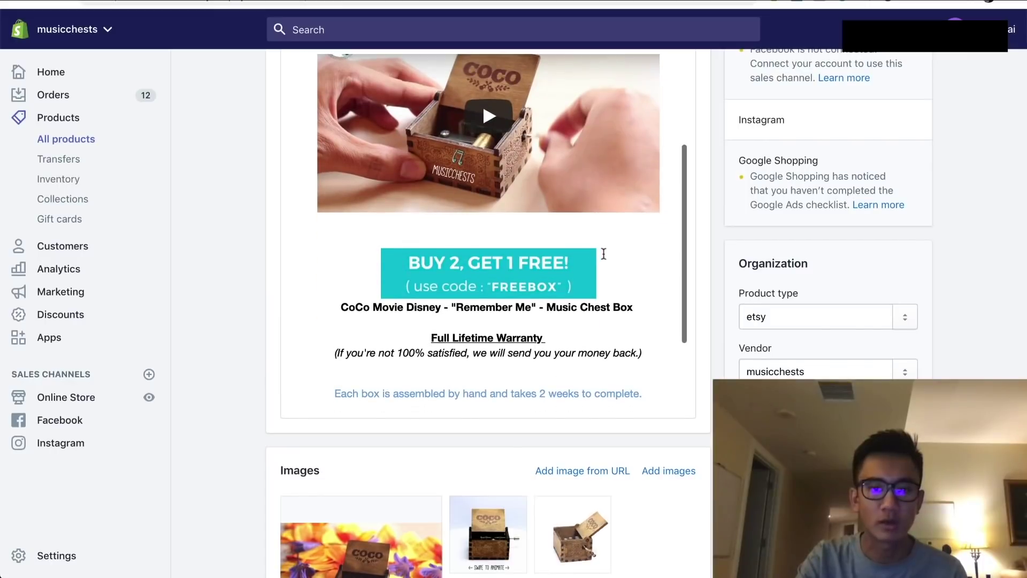
pyautogui.click(599, 253)
pyautogui.press('Return')
pyautogui.scroll(3, 627, 309)
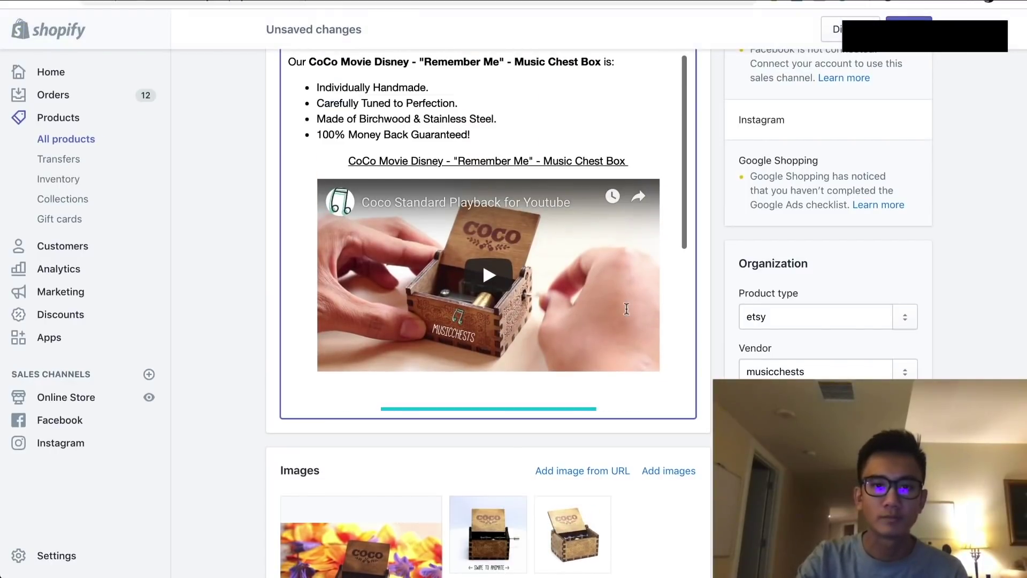
pyautogui.scroll(-10, 972, 192)
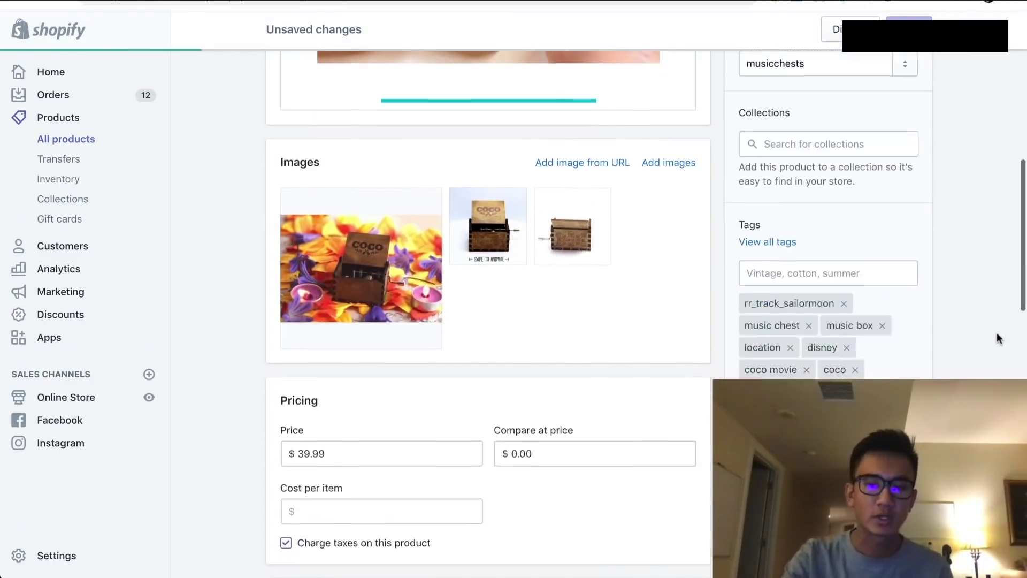
pyautogui.scroll(-3, 997, 332)
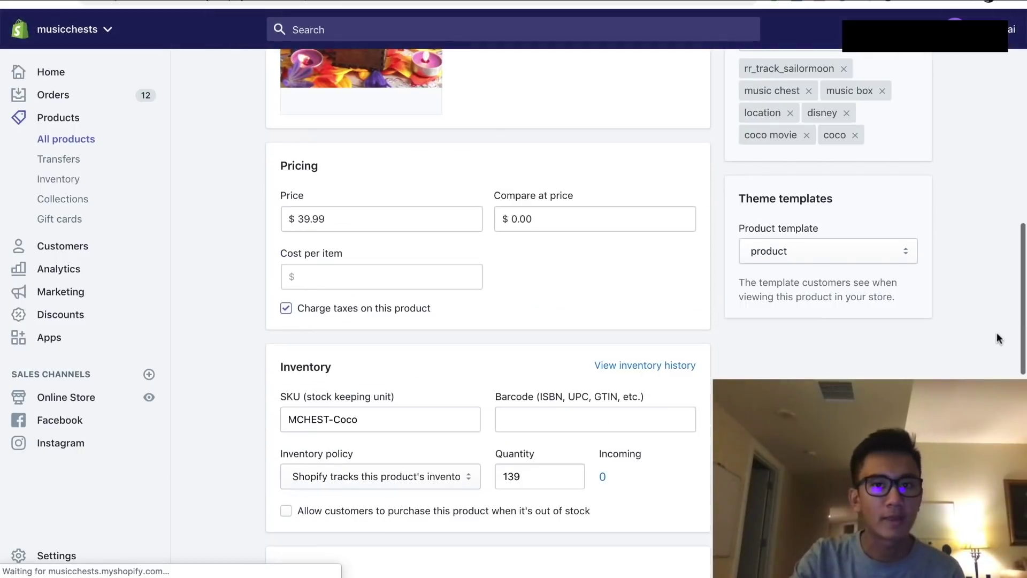
pyautogui.scroll(-10, 996, 333)
pyautogui.scroll(-3, 996, 333)
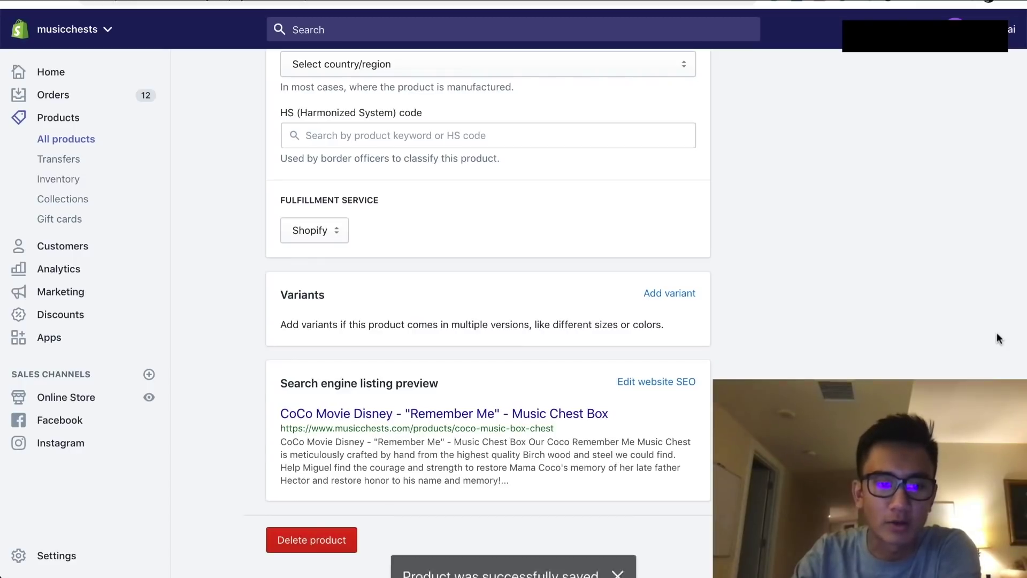
pyautogui.scroll(15, 997, 333)
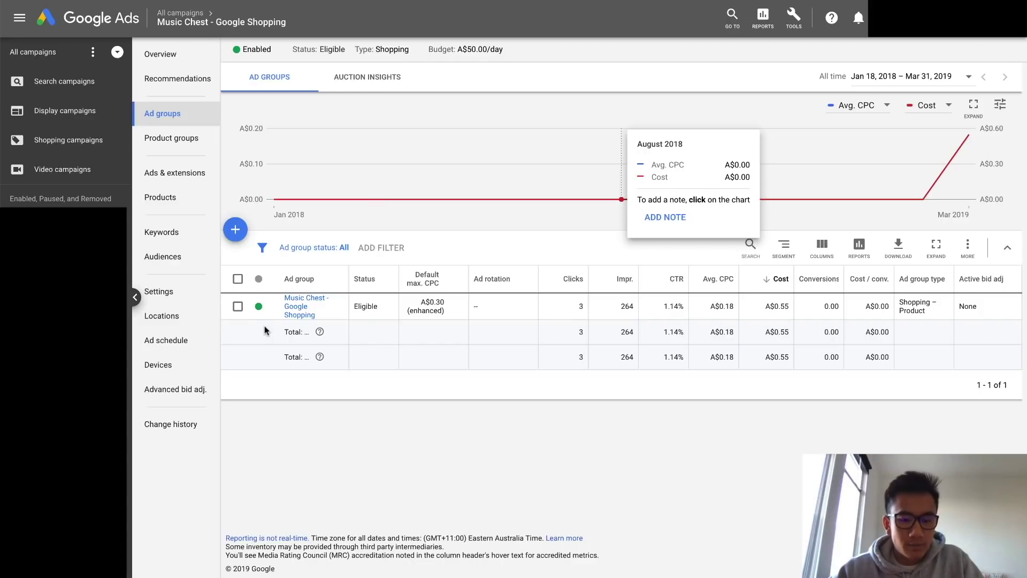
# Show the Music Chest - Google Shopping campaign's search terms via its Keywords page
pyautogui.click(167, 236)
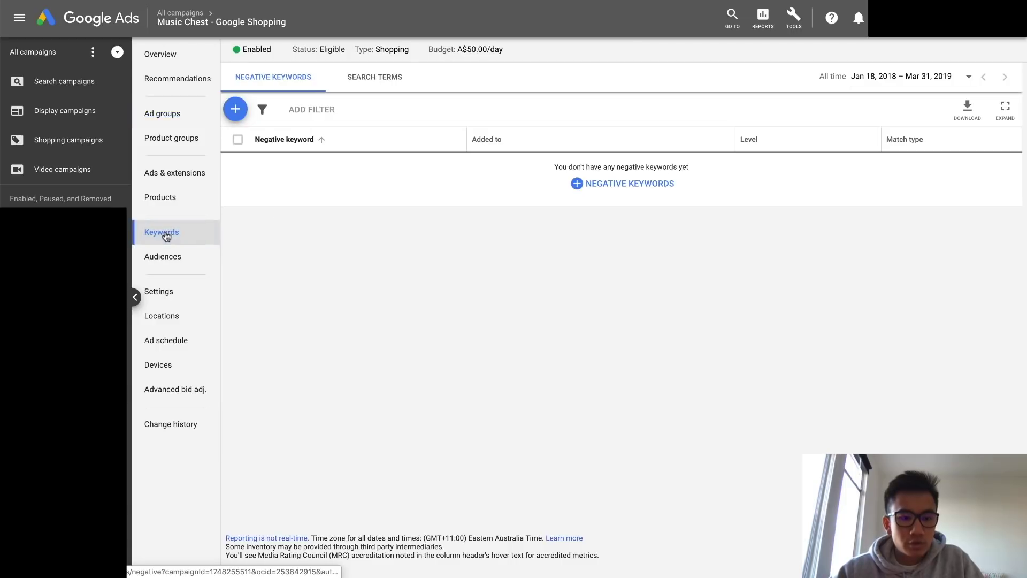
pyautogui.click(374, 77)
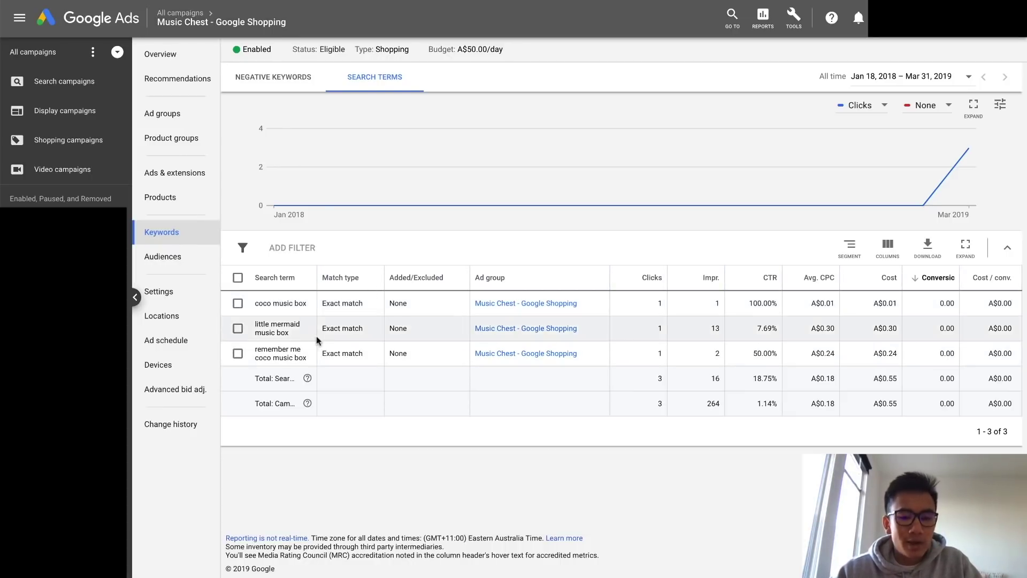
# Open a new tab and load the musicchests Shopify admin from the 'mus' address-bar suggestion
pyautogui.press('super+t')
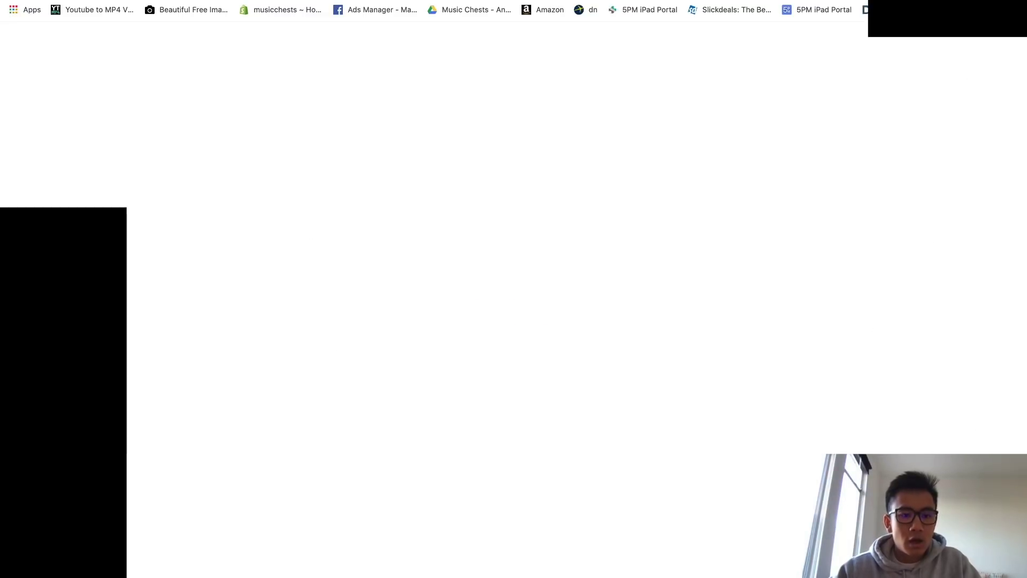
pyautogui.write('mus')
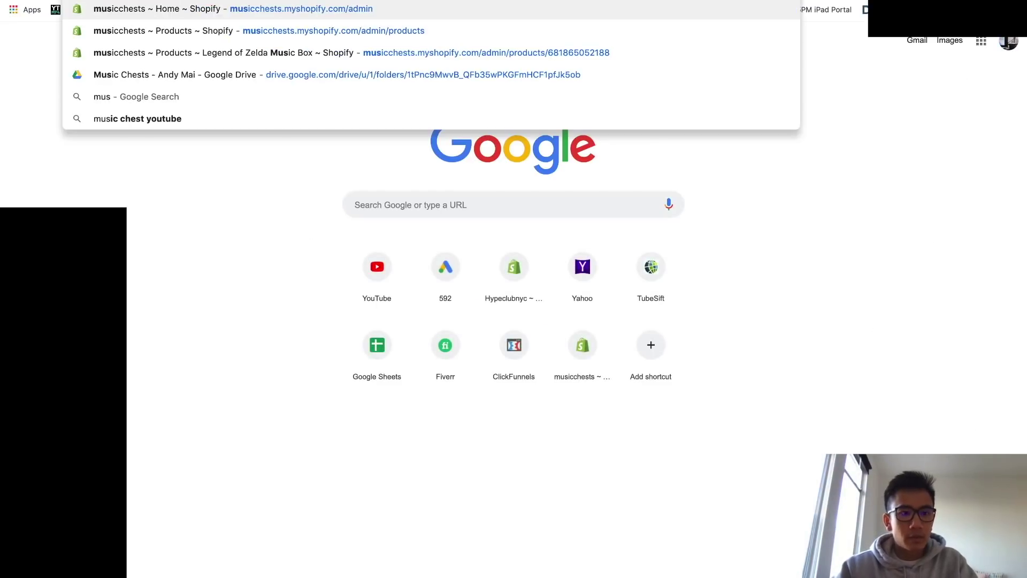
pyautogui.press('Return')
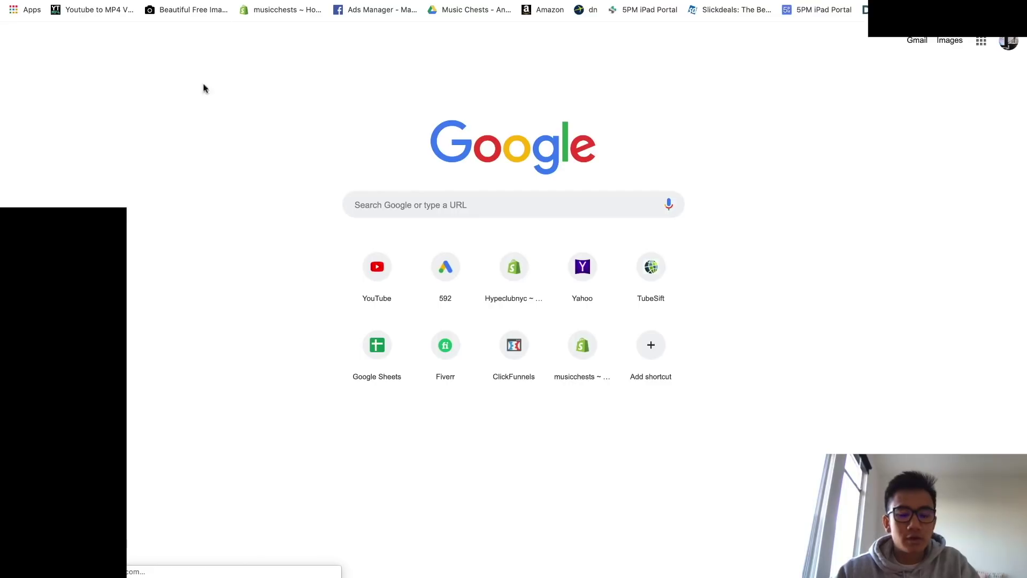